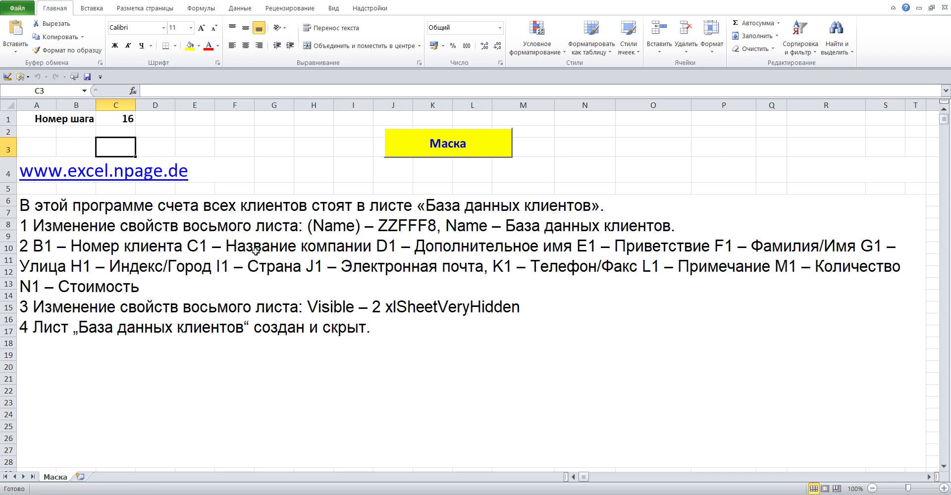
Change the step number in C1 to 17.
left_click(128, 120)
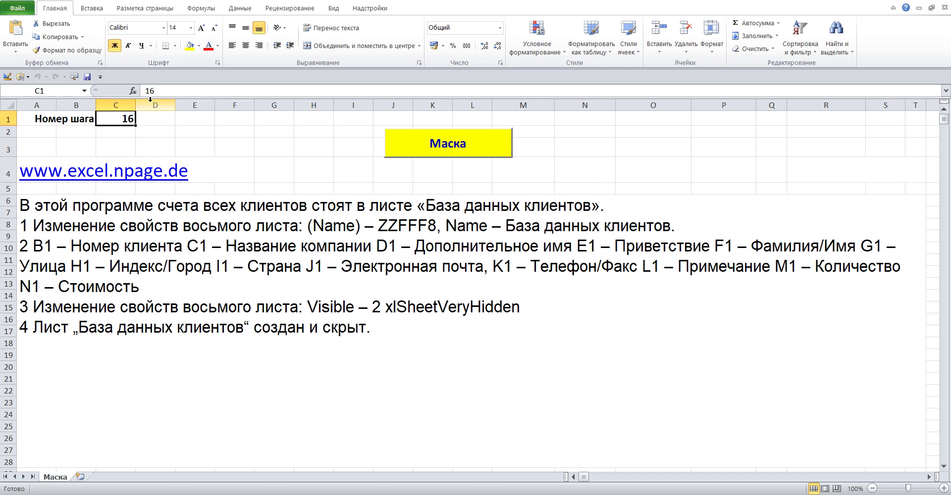
key("F2")
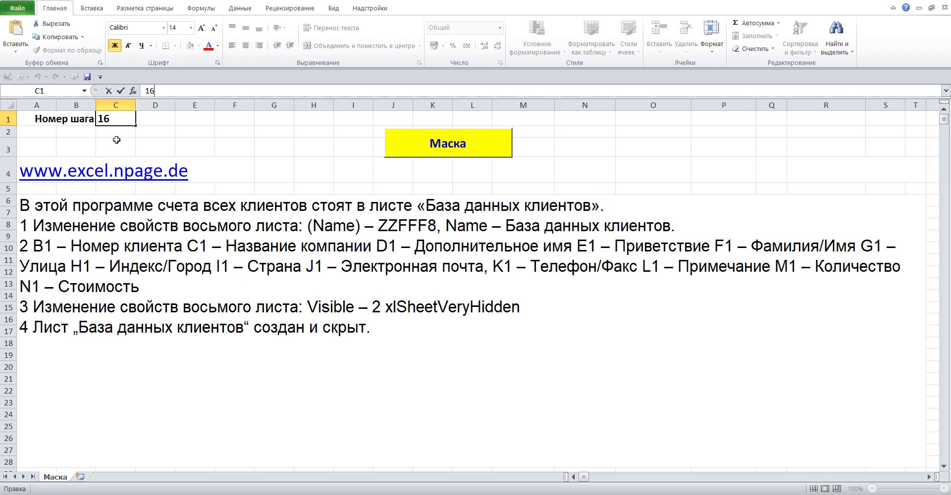
key("BackSpace")
type("7")
key("Return")
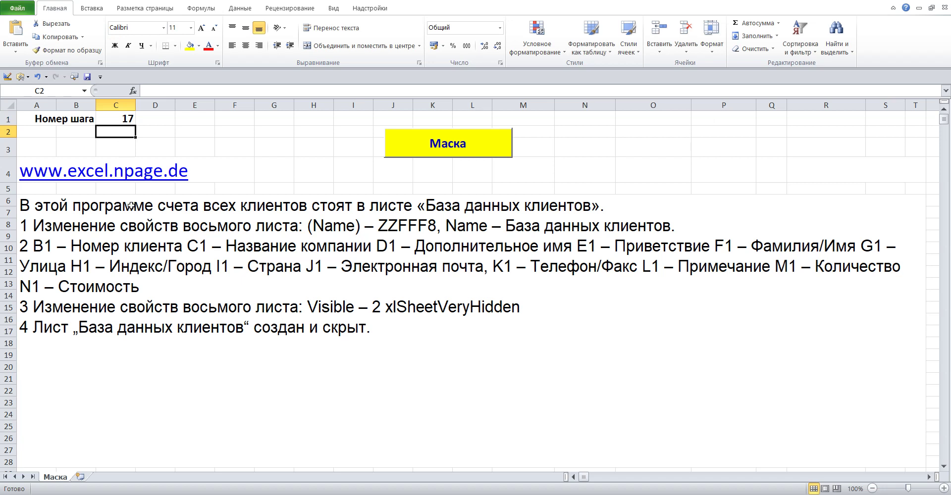
Copy the sheet name 'База данных клиентов' from the instruction text in A6.
double_click(131, 206)
left_click_drag(30, 204, 606, 212)
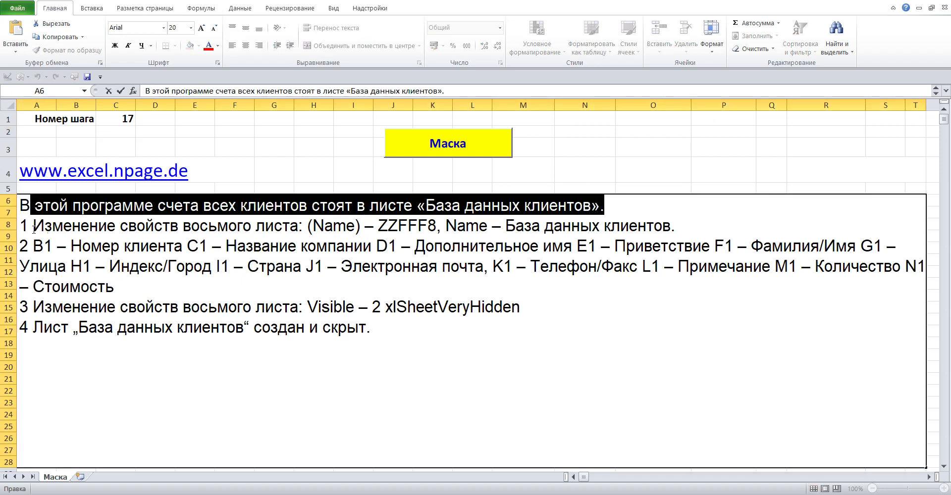
left_click_drag(29, 226, 707, 226)
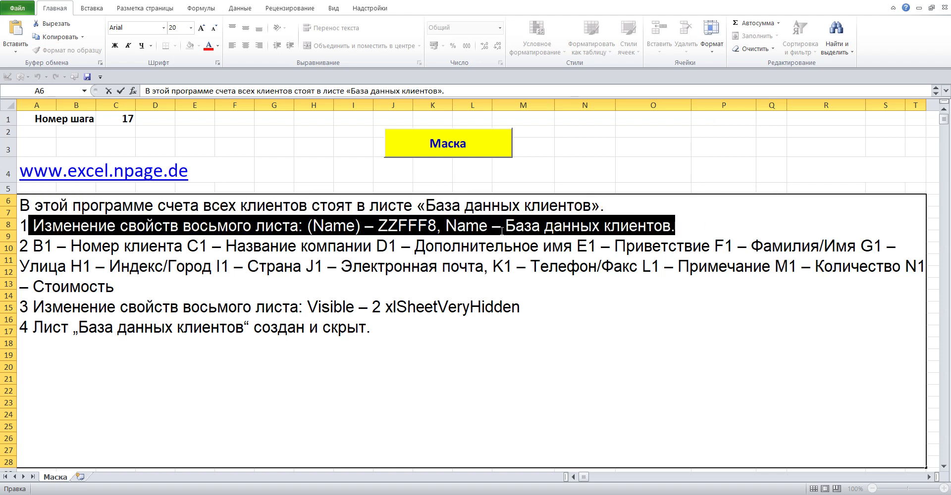
left_click_drag(505, 225, 672, 227)
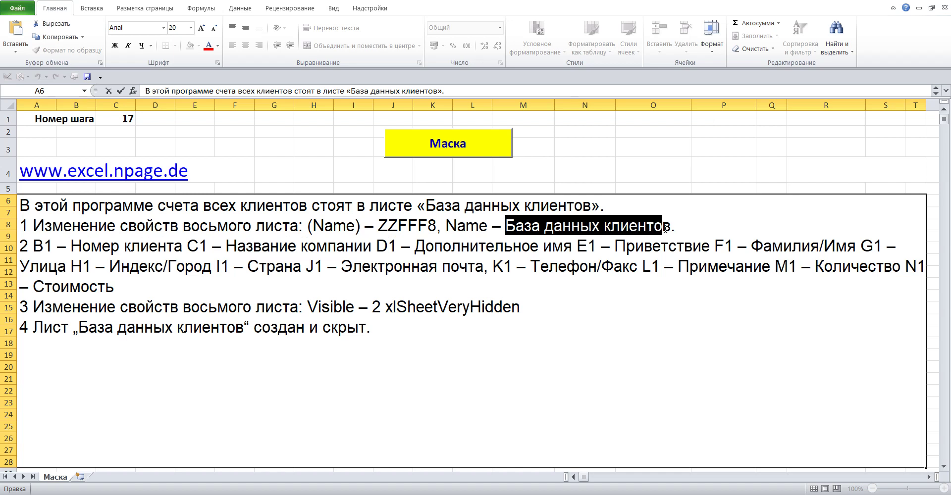
right_click(631, 229)
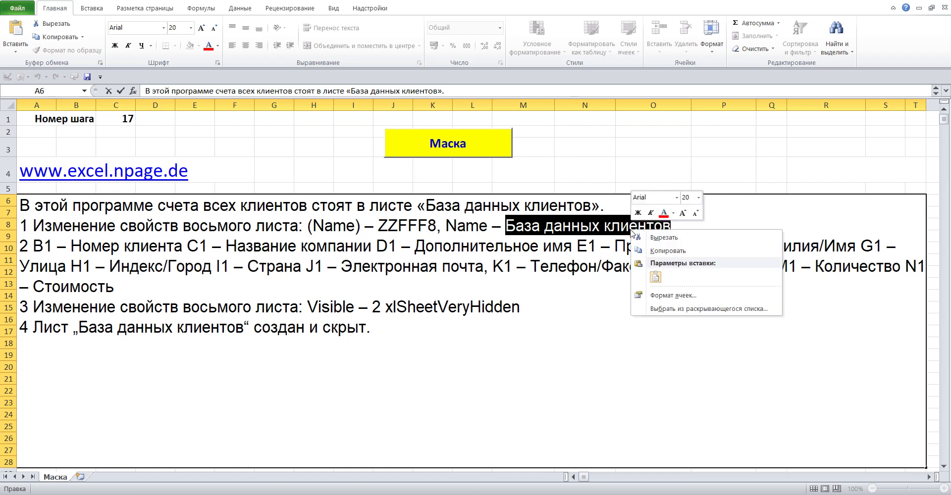
left_click(658, 251)
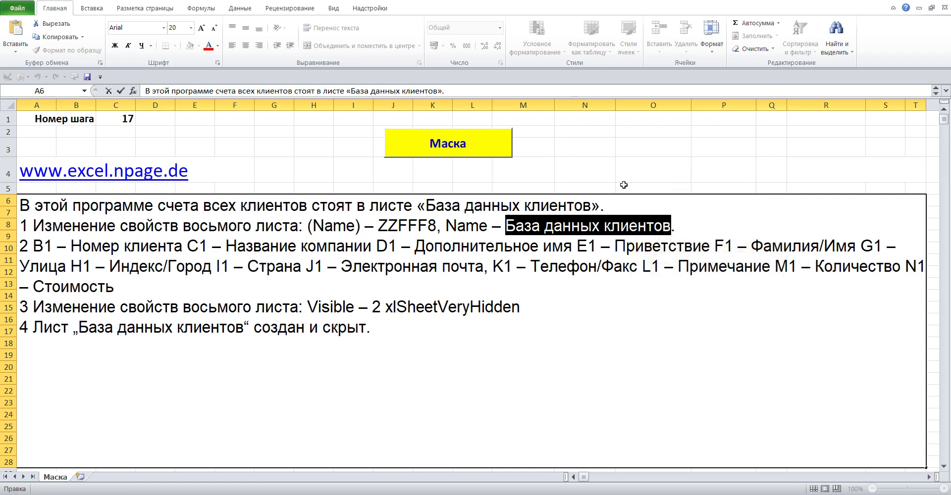
Add a new blank worksheet, Лист1, beside the Маска sheet.
left_click(622, 170)
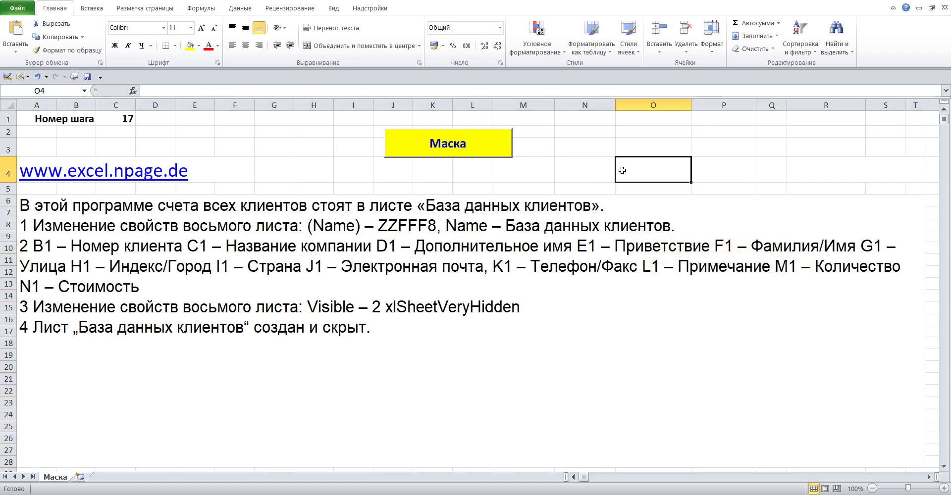
left_click(81, 477)
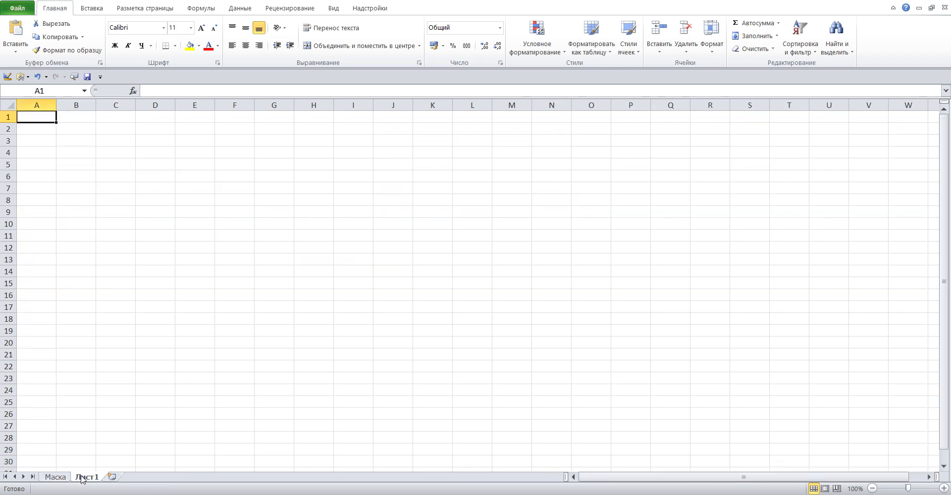
right_click(82, 478)
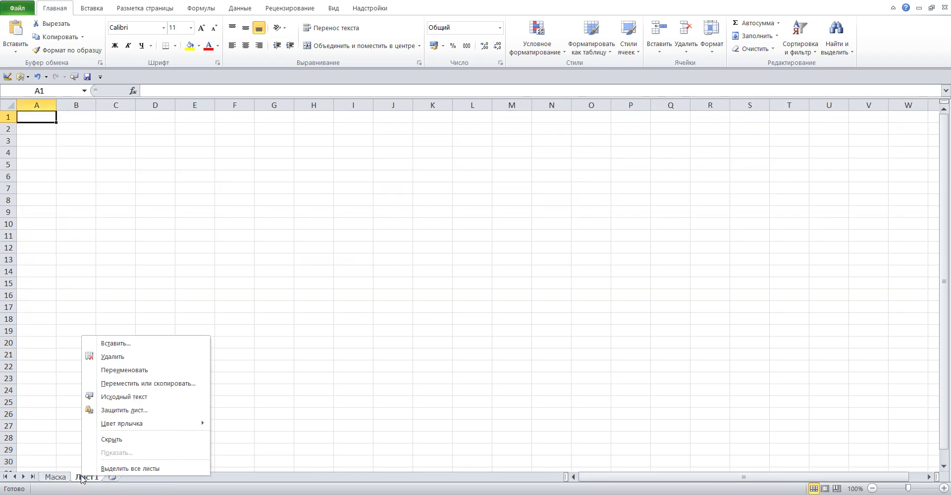
Set the new sheet's code name to ZZFFF8 in the VBA Properties window.
left_click(144, 400)
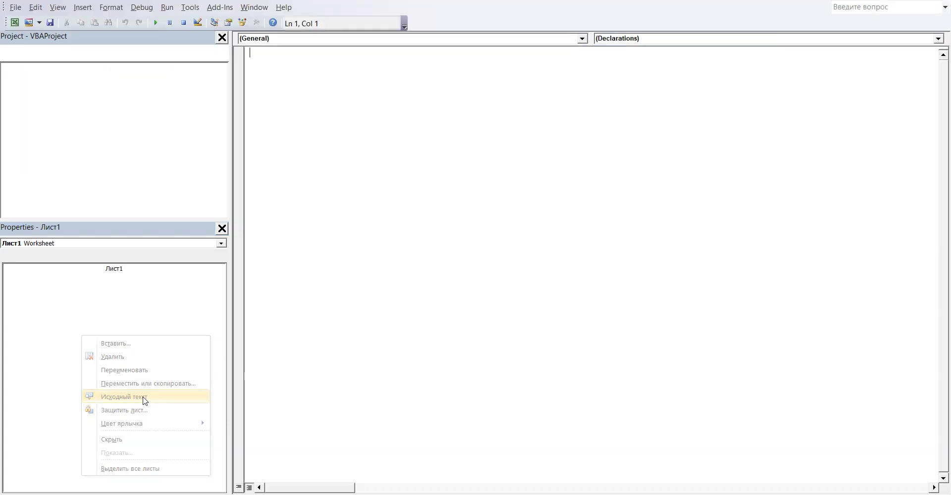
left_click(127, 268)
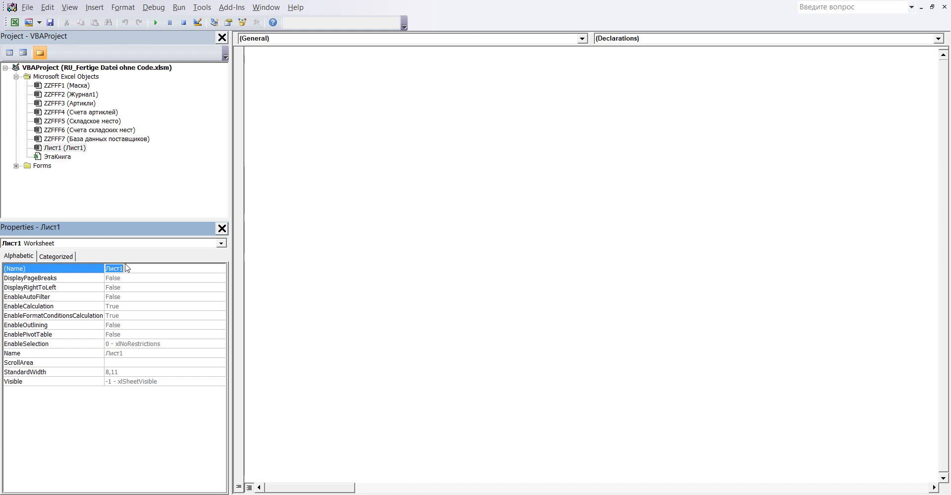
type("ZZFFF8")
left_click(130, 354)
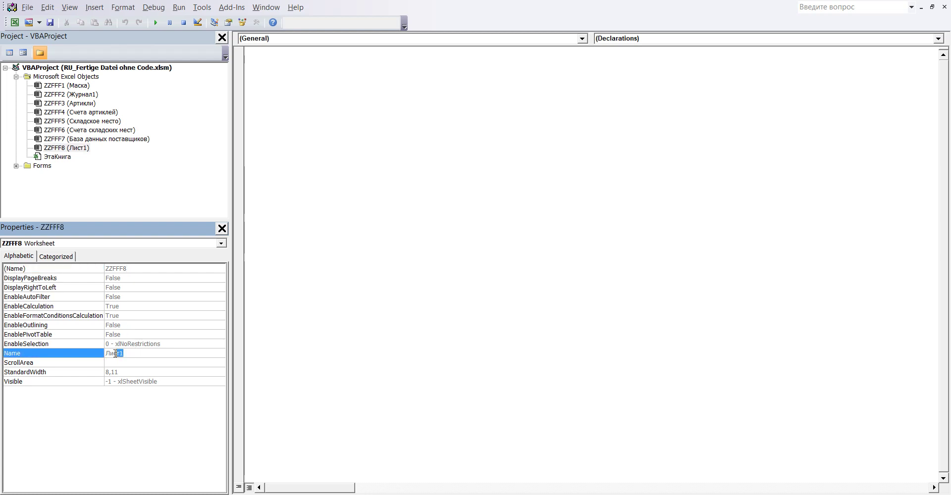
Paste 'База данных клиентов' as the sheet's Name property, replacing Лист1.
left_click_drag(115, 353, 96, 357)
right_click(111, 353)
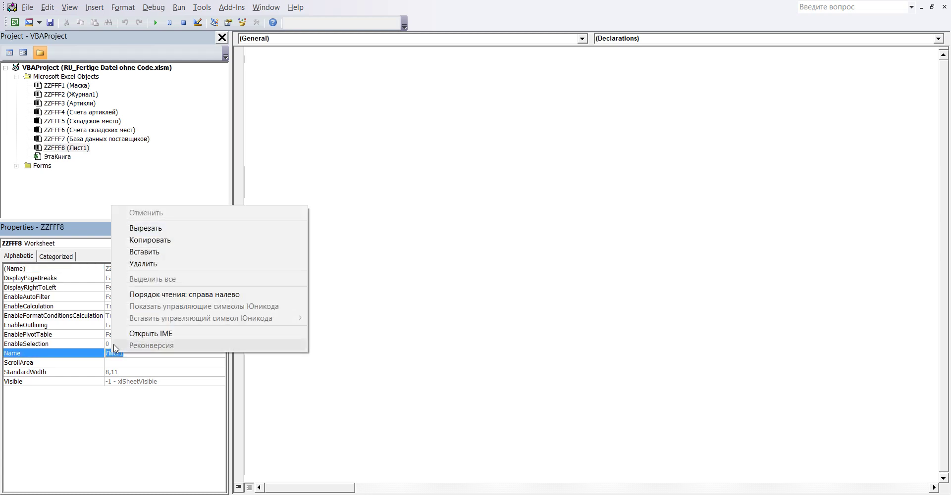
left_click(151, 252)
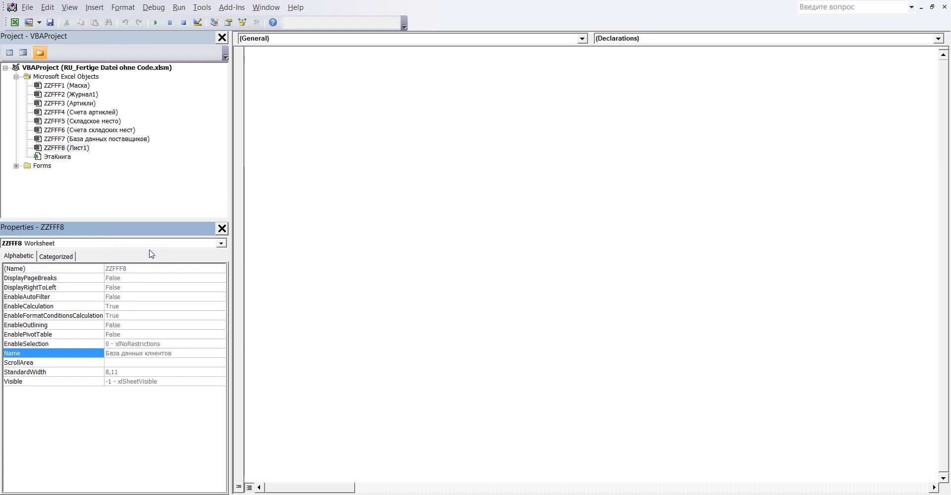
left_click(344, 447)
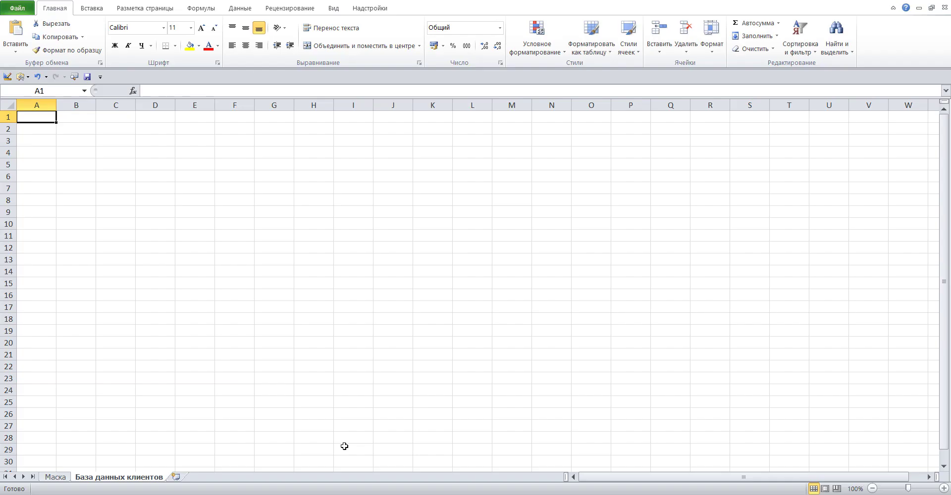
left_click(55, 477)
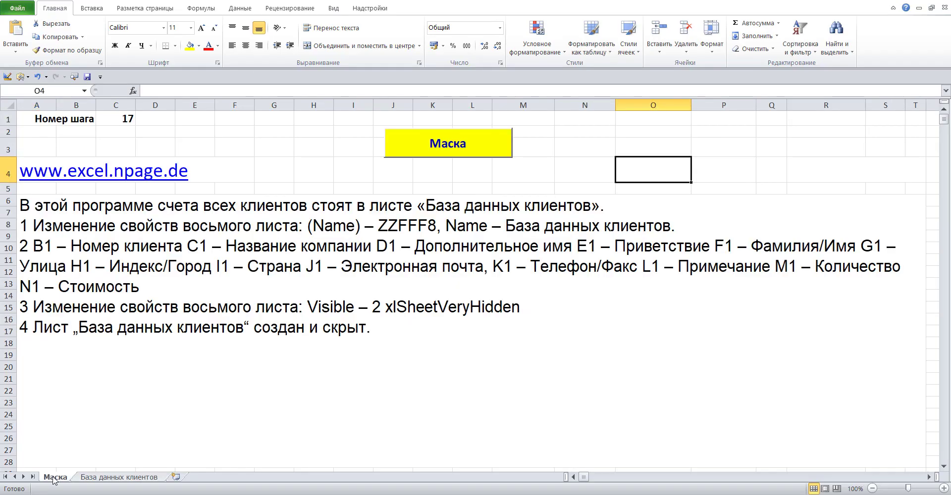
double_click(110, 246)
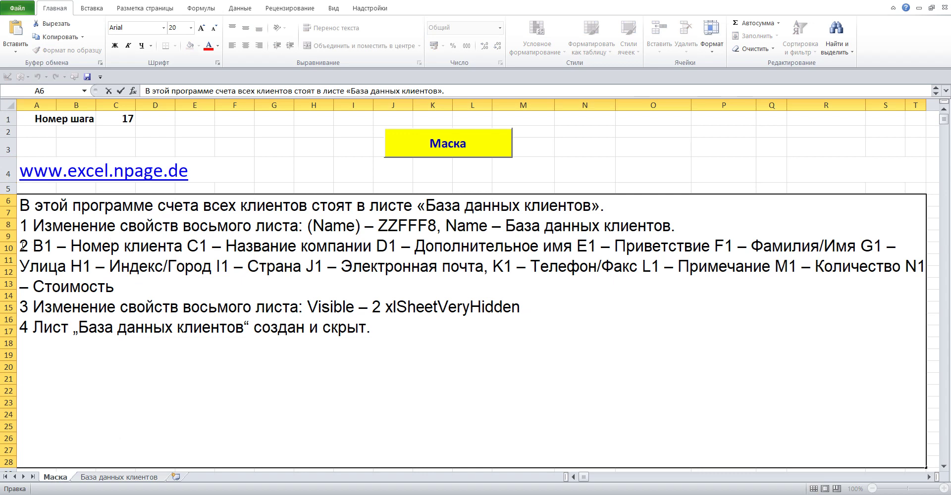
left_click_drag(21, 246, 115, 287)
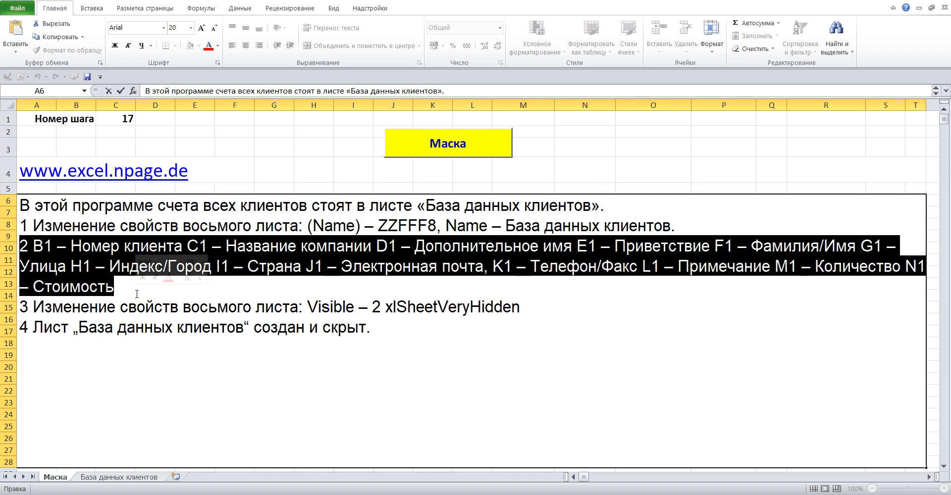
right_click(86, 255)
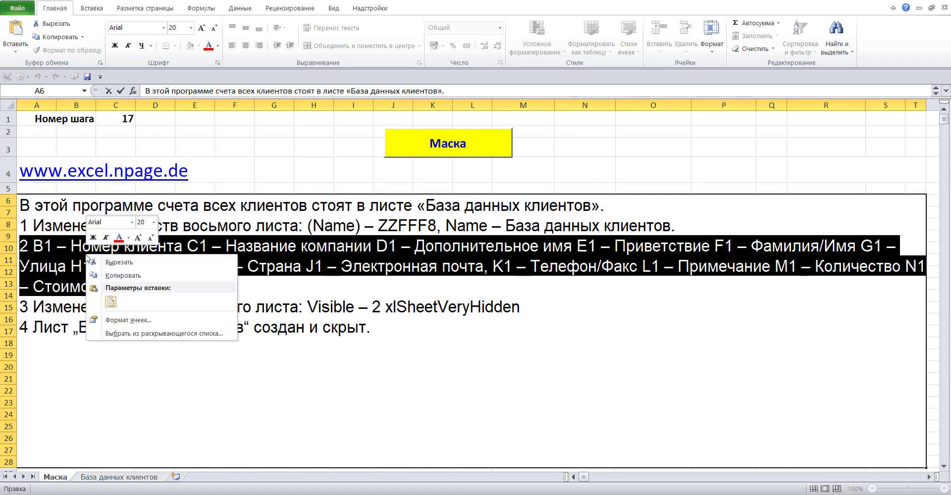
left_click(118, 276)
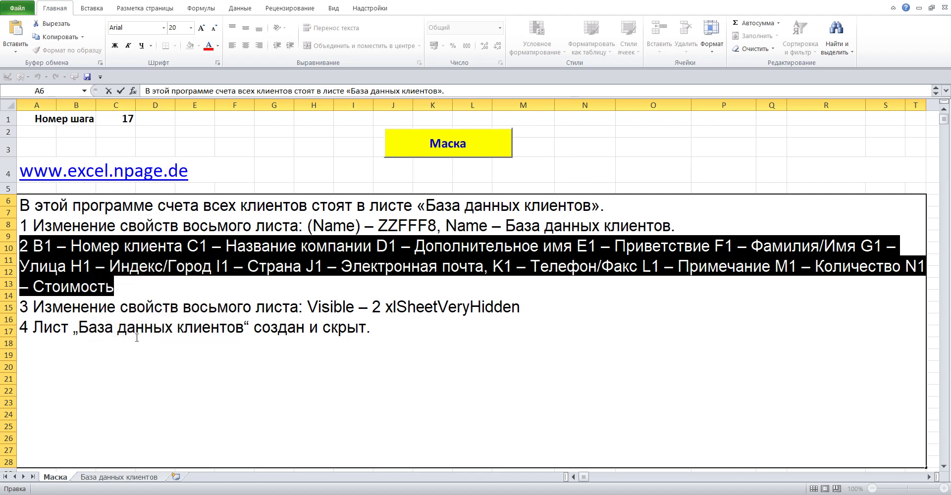
left_click(110, 477)
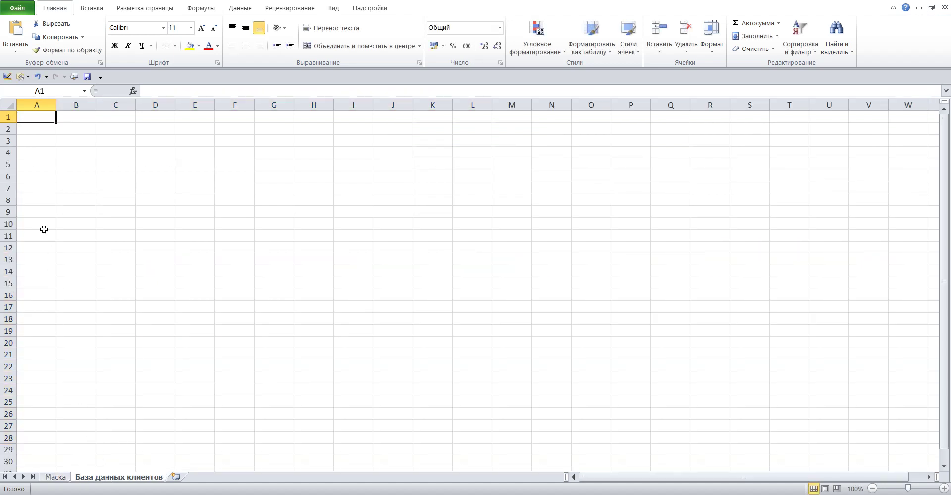
Paste the copied header list into scratch cell A7.
left_click(30, 184)
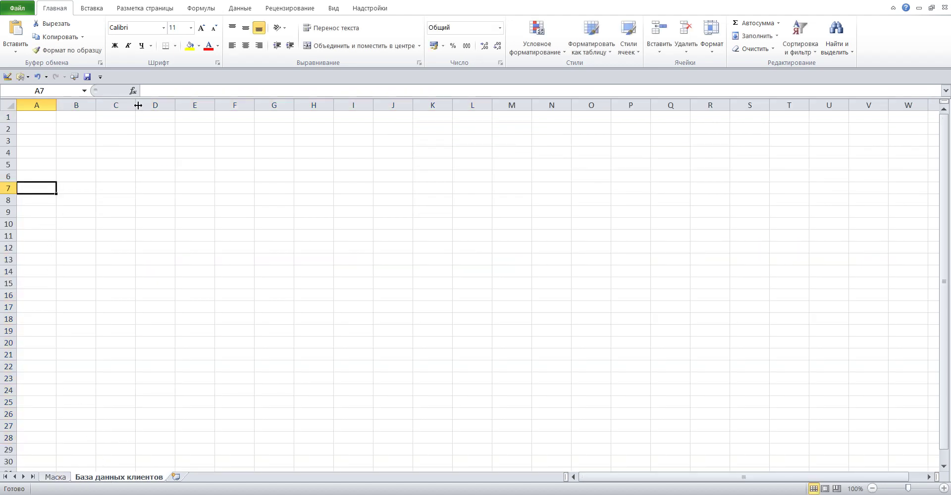
left_click(151, 90)
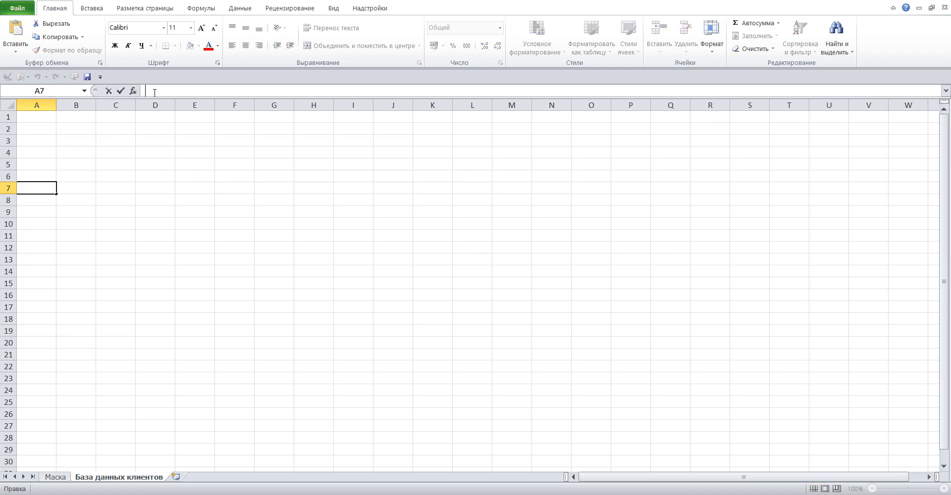
left_click(14, 30)
left_click(80, 154)
Move Номер клиента from A7's text into B1 and autofit column B.
left_click(30, 188)
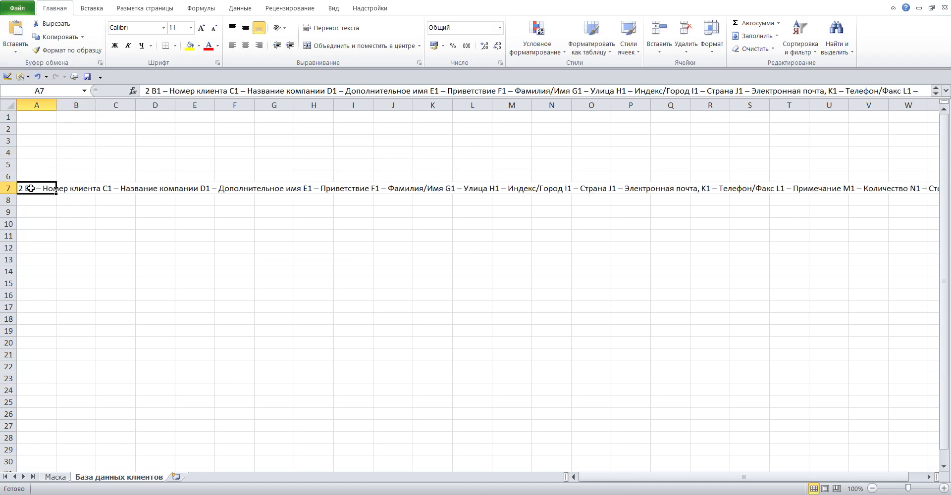
left_click_drag(170, 91, 226, 91)
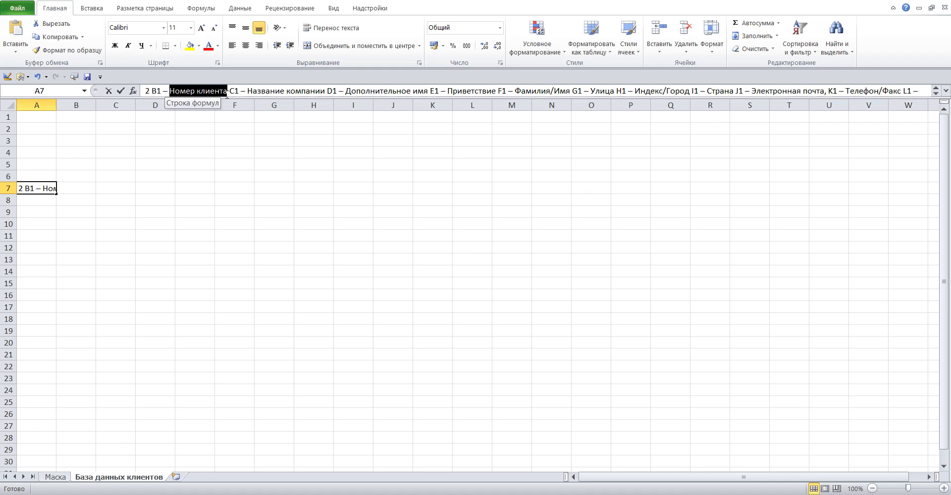
left_click(44, 23)
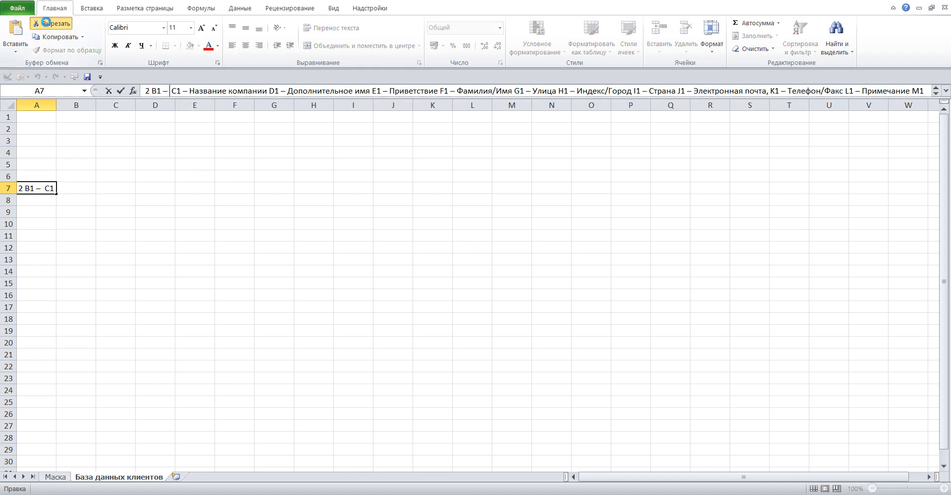
left_click(75, 116)
left_click(156, 88)
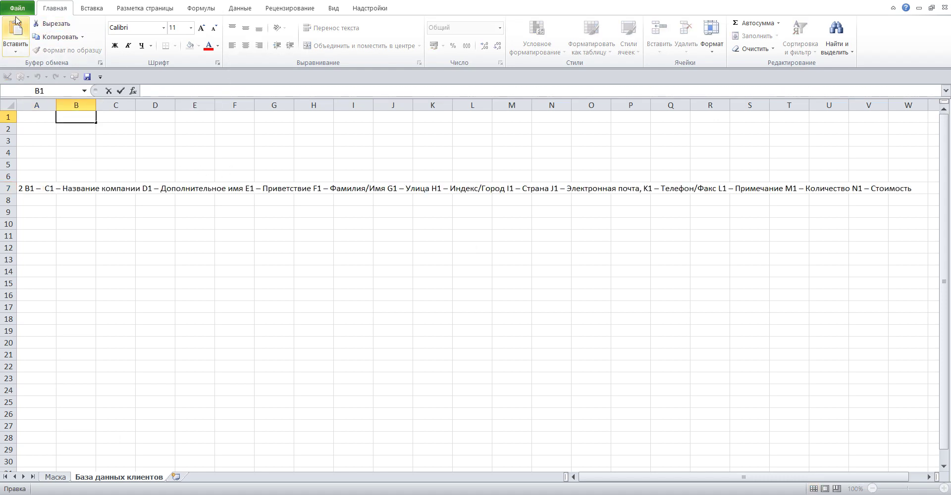
left_click(15, 30)
left_click(35, 140)
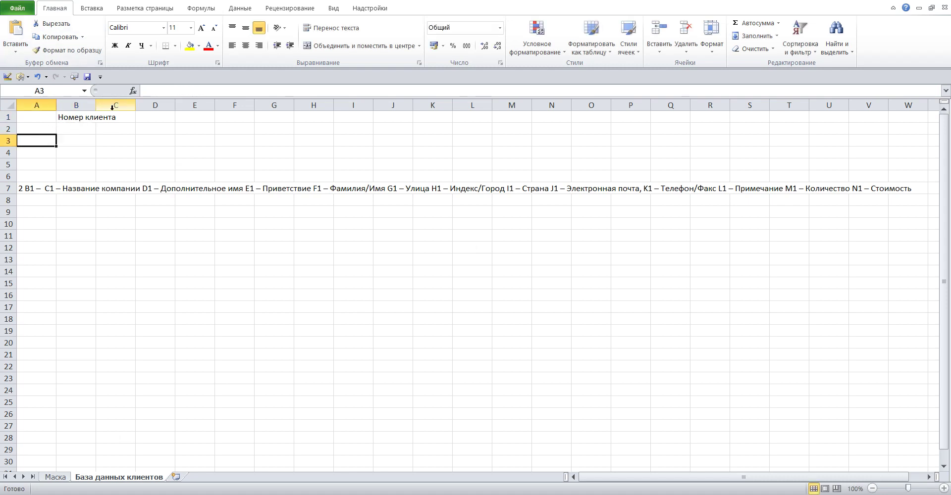
left_click(33, 187)
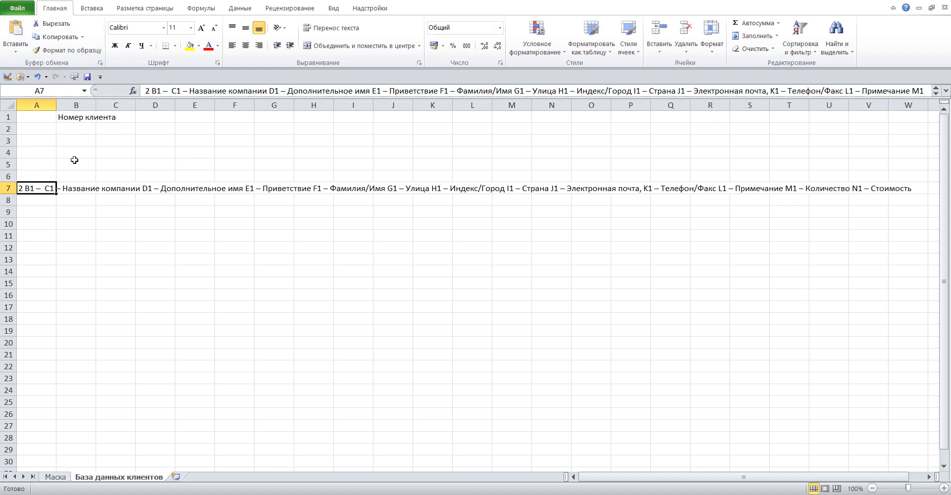
double_click(96, 106)
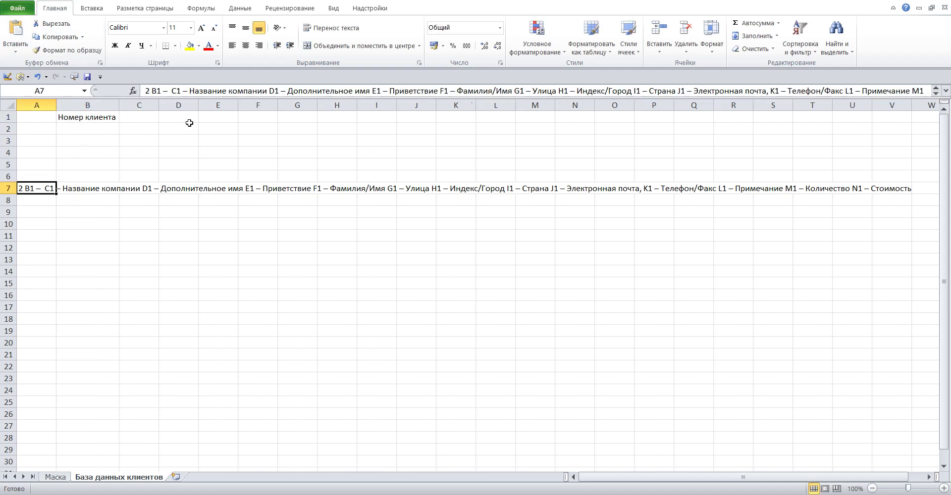
Move Название компании into C1 and autofit column C.
left_click_drag(191, 91, 265, 93)
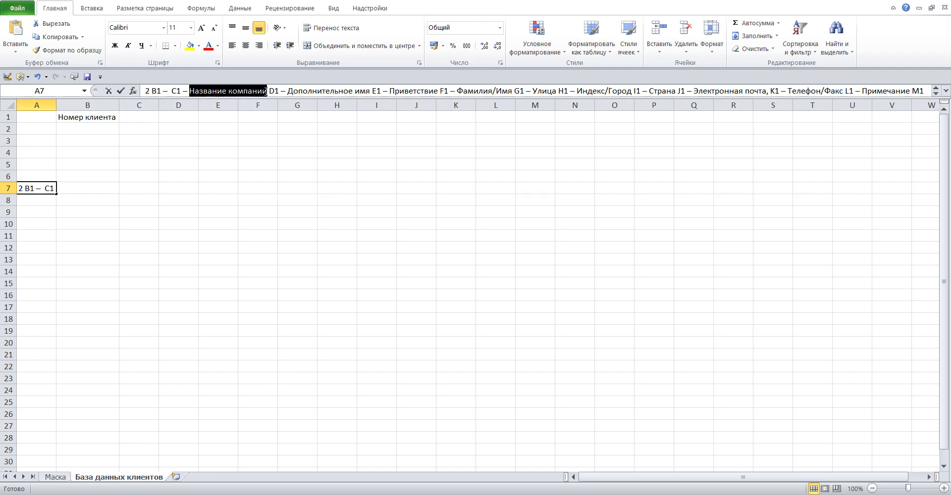
left_click(47, 25)
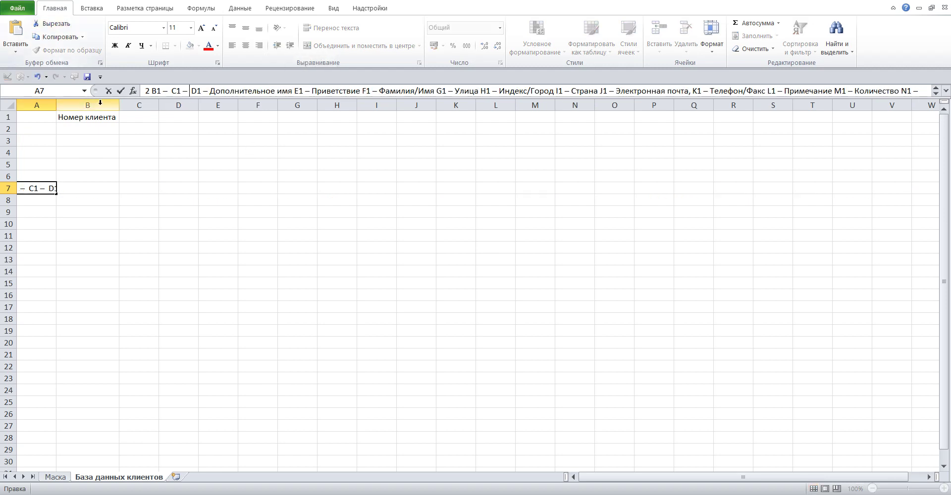
left_click(135, 119)
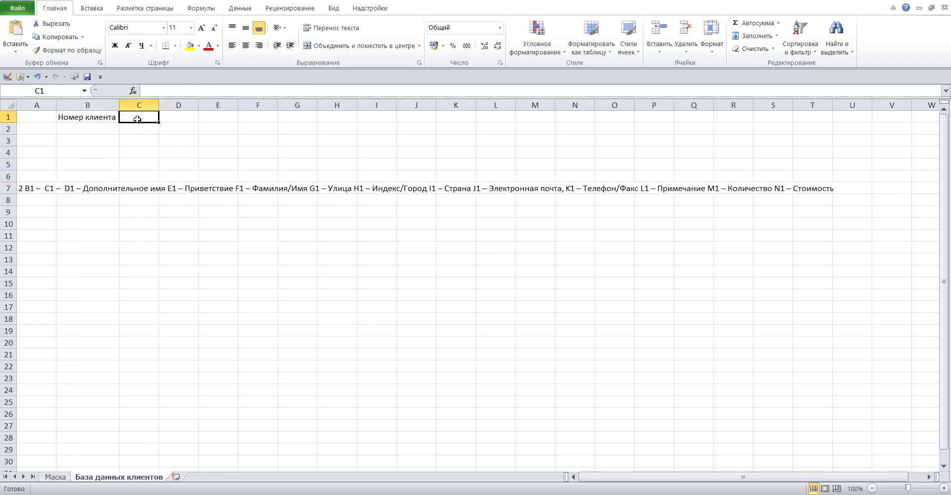
left_click(155, 94)
left_click(15, 30)
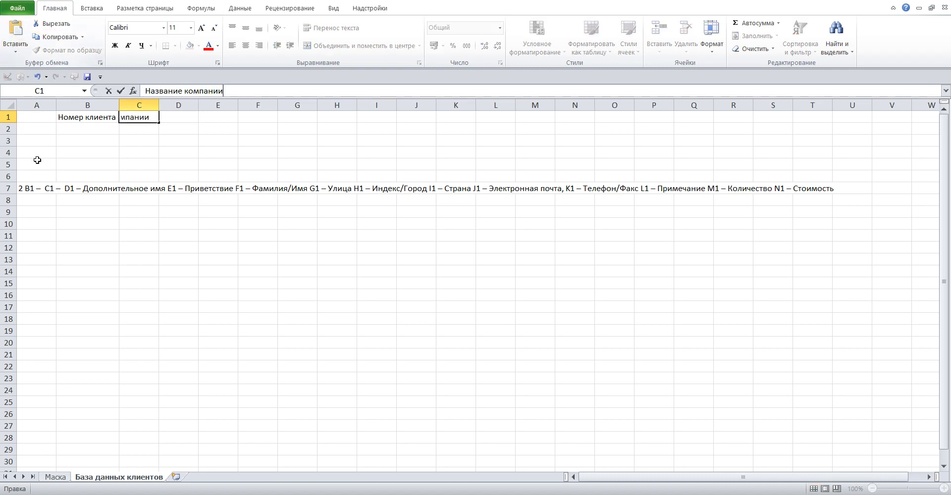
left_click(24, 189)
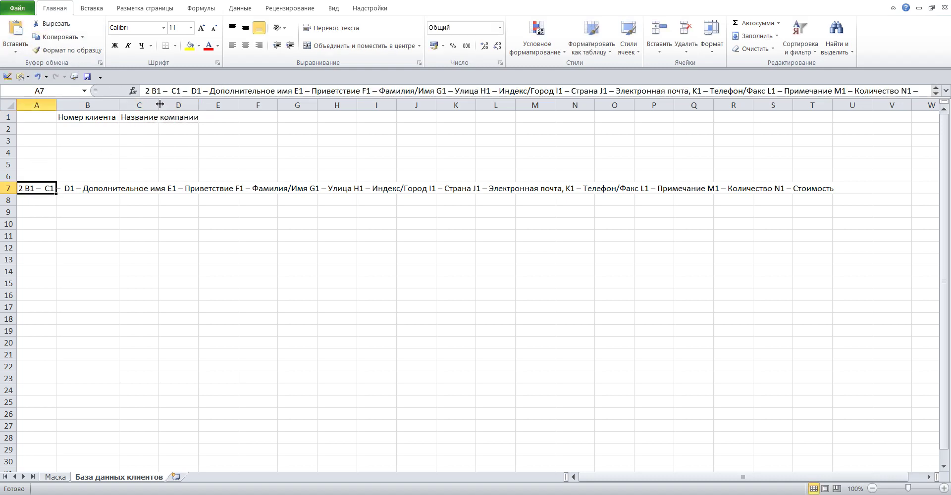
double_click(159, 105)
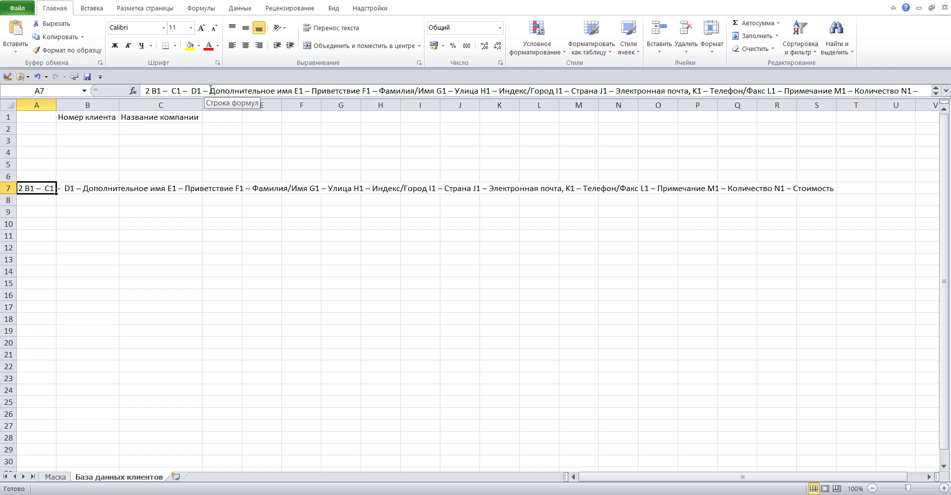
Move Дополнительное имя into D1 and autofit column D.
left_click_drag(209, 91, 292, 93)
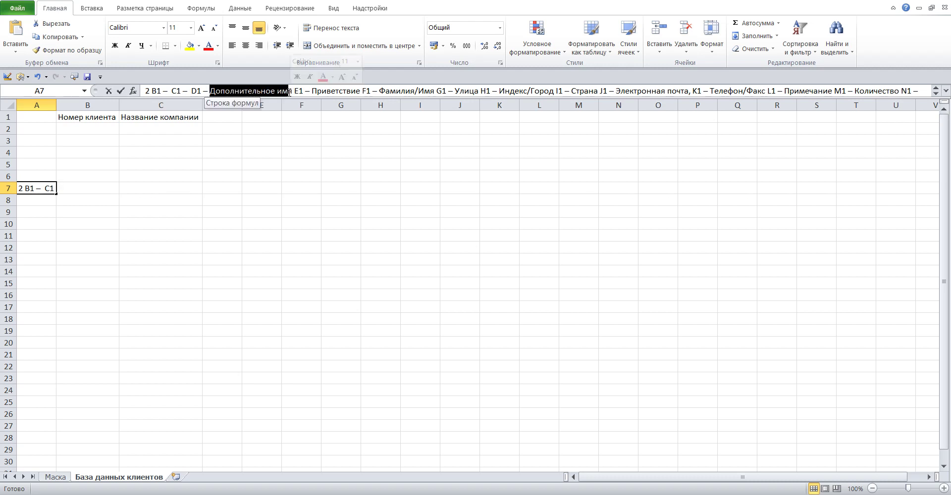
left_click(211, 92)
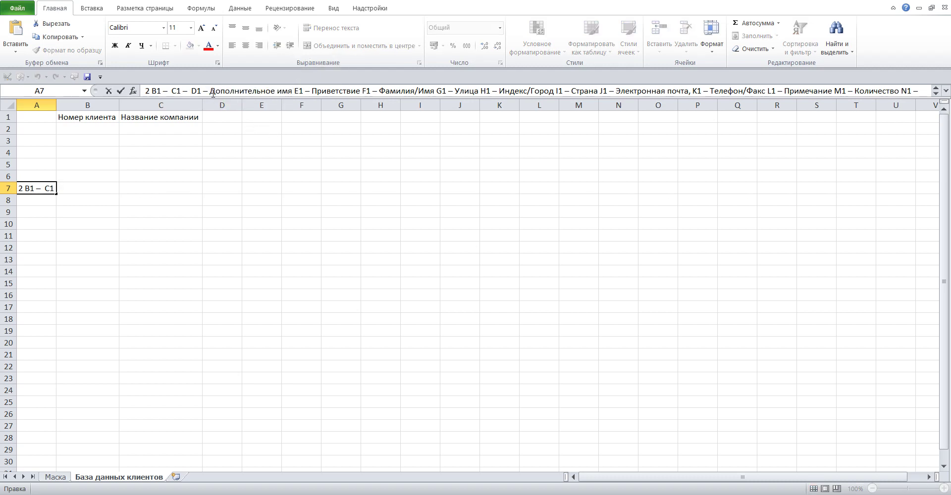
left_click_drag(212, 92, 290, 94)
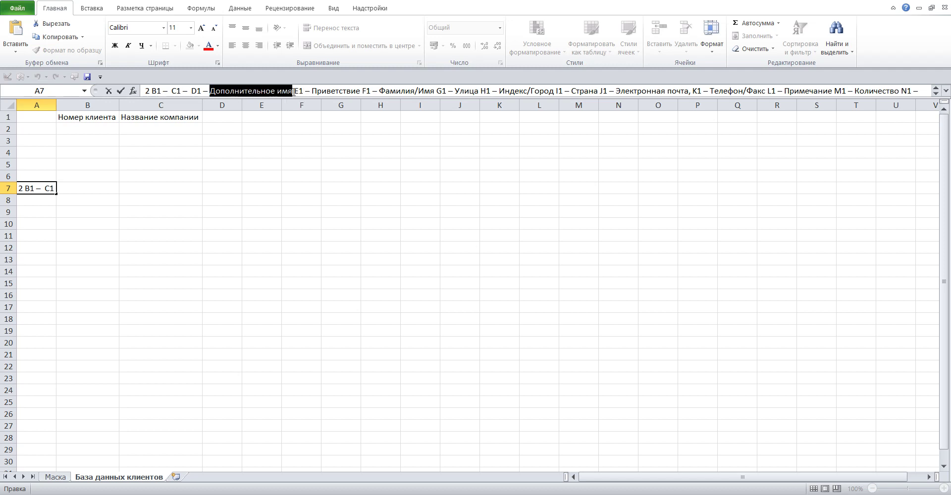
left_click(49, 23)
left_click(218, 118)
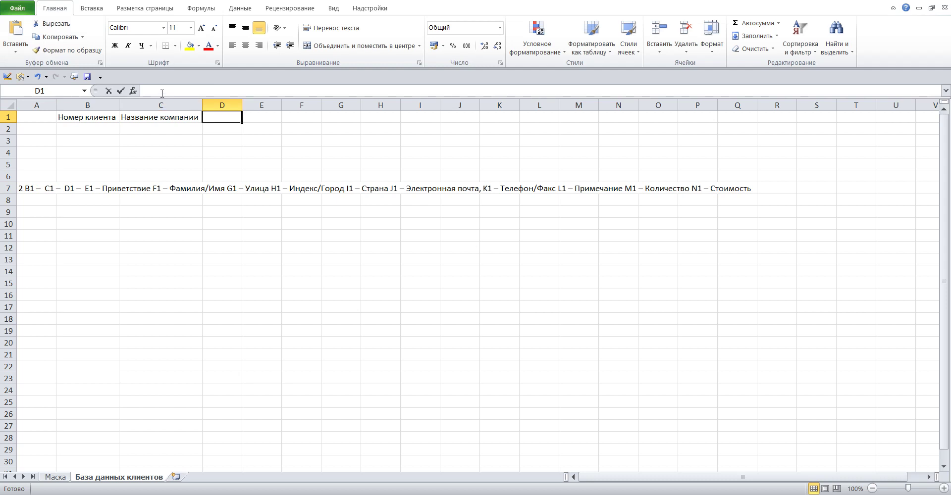
left_click(15, 28)
type("Дополнительное имя")
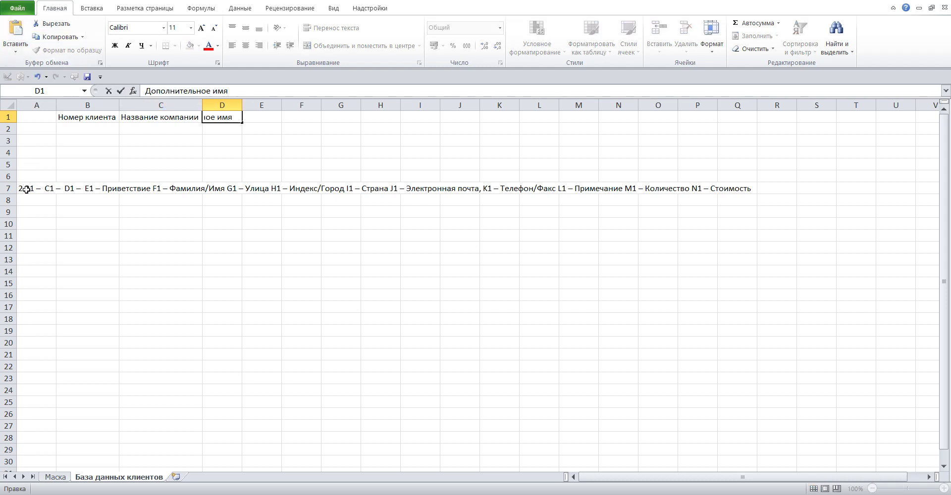
left_click(27, 190)
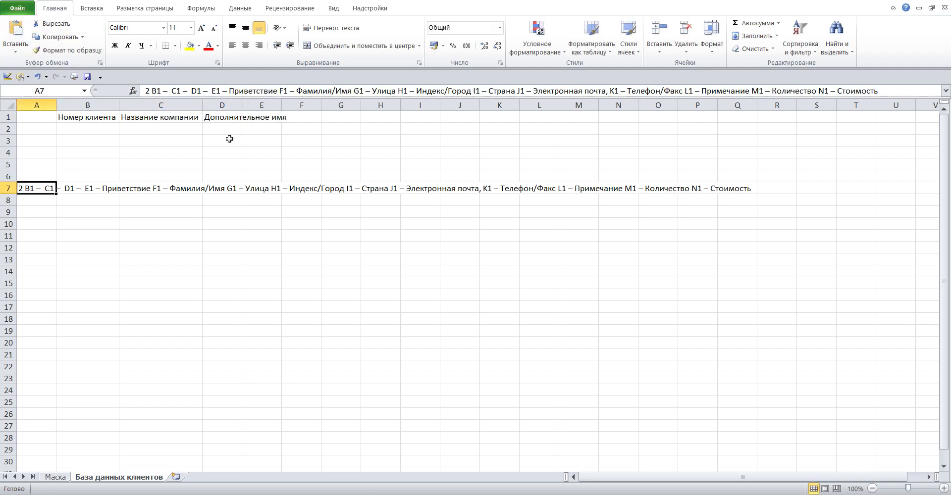
double_click(242, 105)
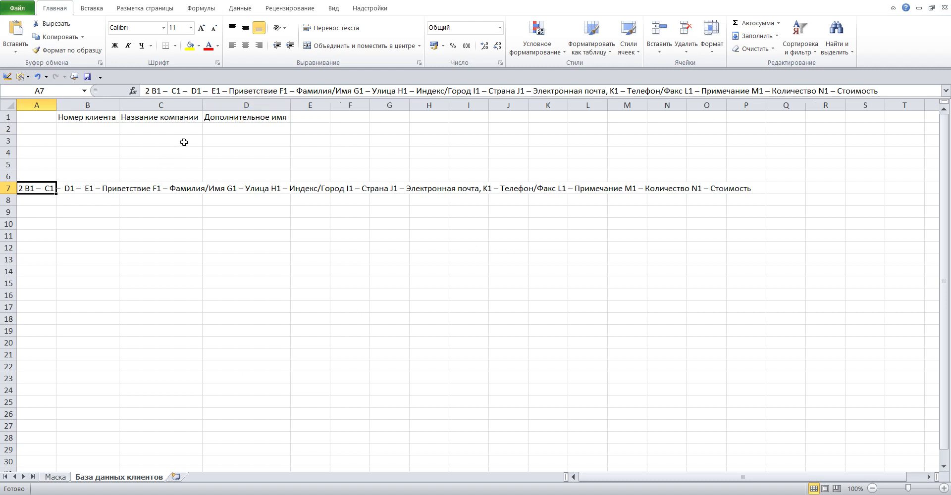
Move Приветствие into E1 and autofit column E.
left_click_drag(229, 91, 279, 90)
key("ctrl+c")
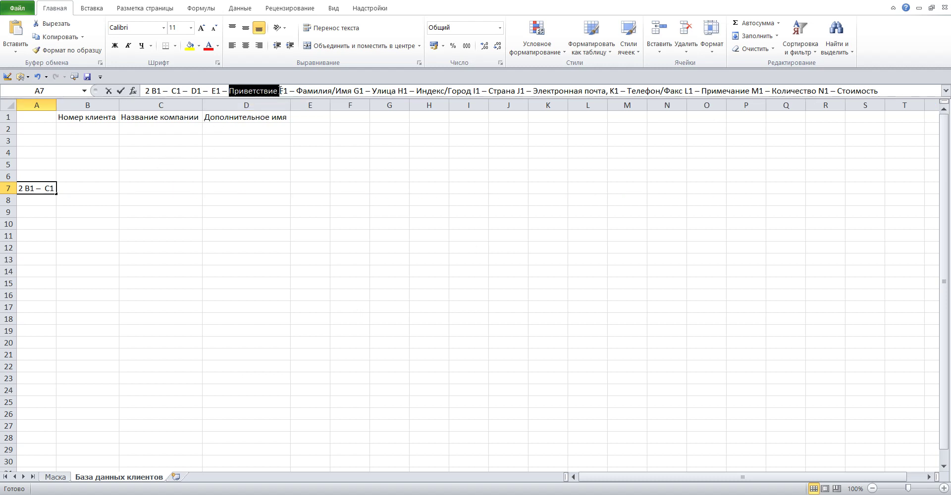
left_click(58, 25)
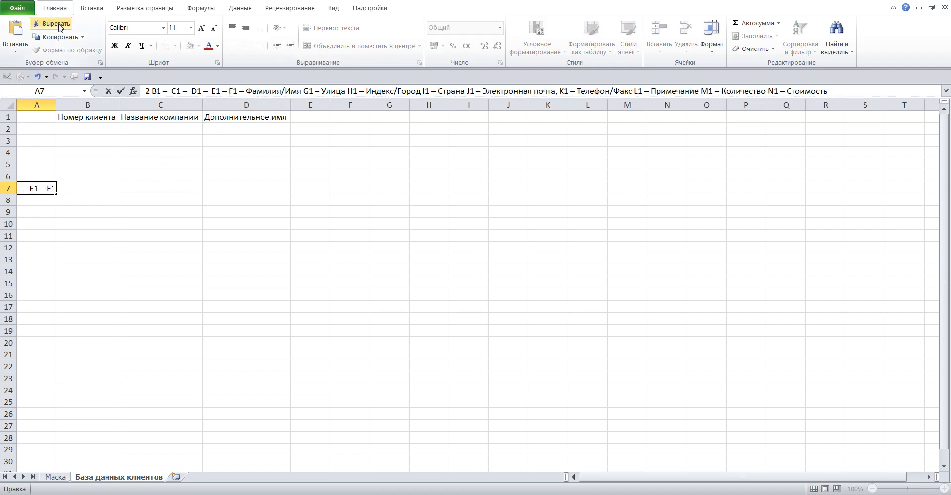
left_click(307, 117)
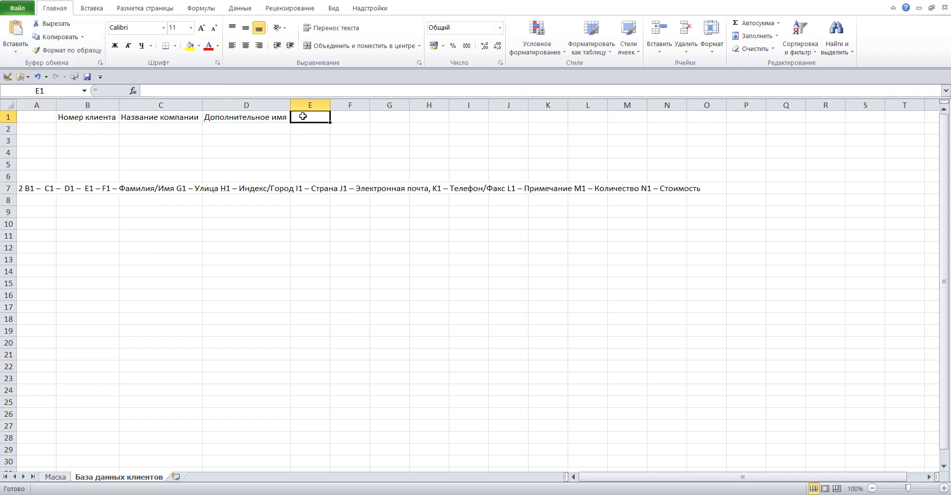
left_click(174, 91)
left_click(17, 31)
type("Приветствие")
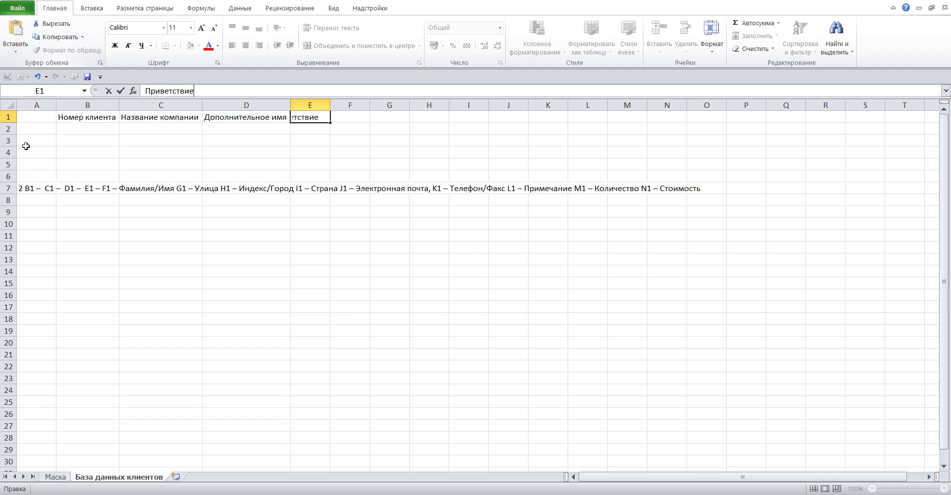
left_click(25, 188)
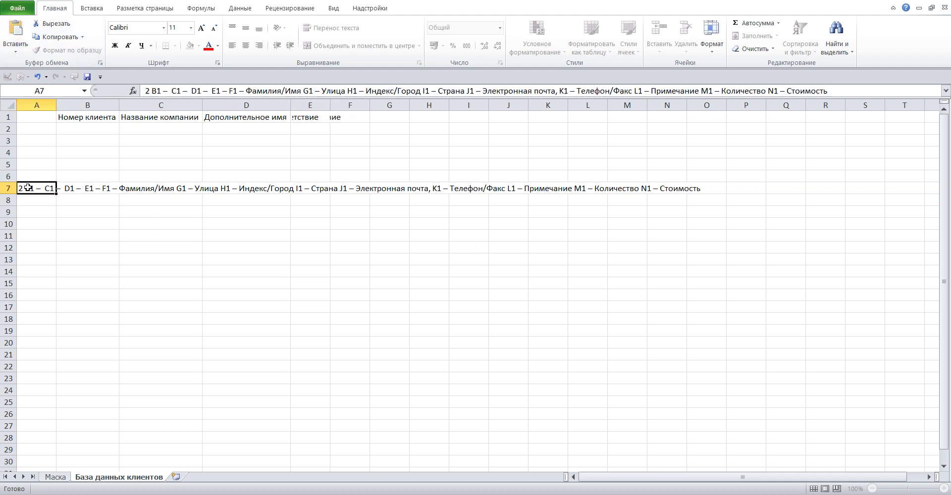
double_click(330, 108)
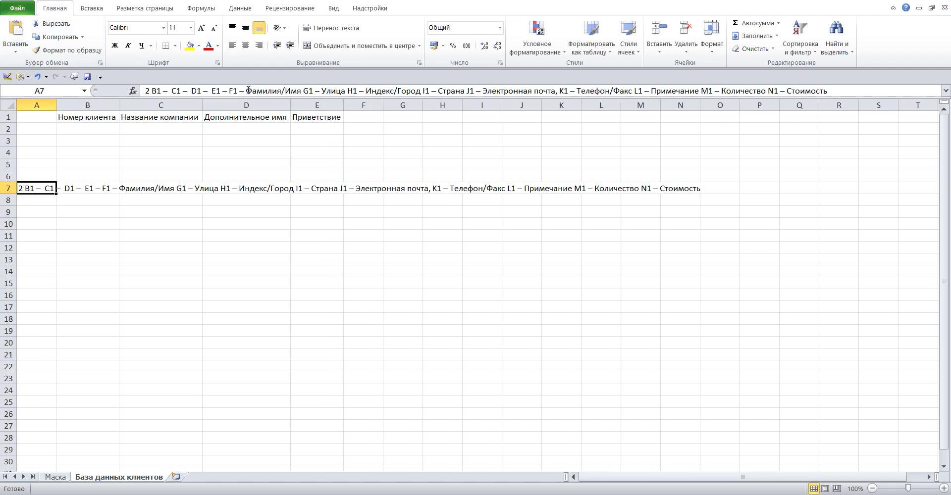
Move Фамилия/Имя into F1 and autofit column F.
left_click_drag(247, 91, 298, 91)
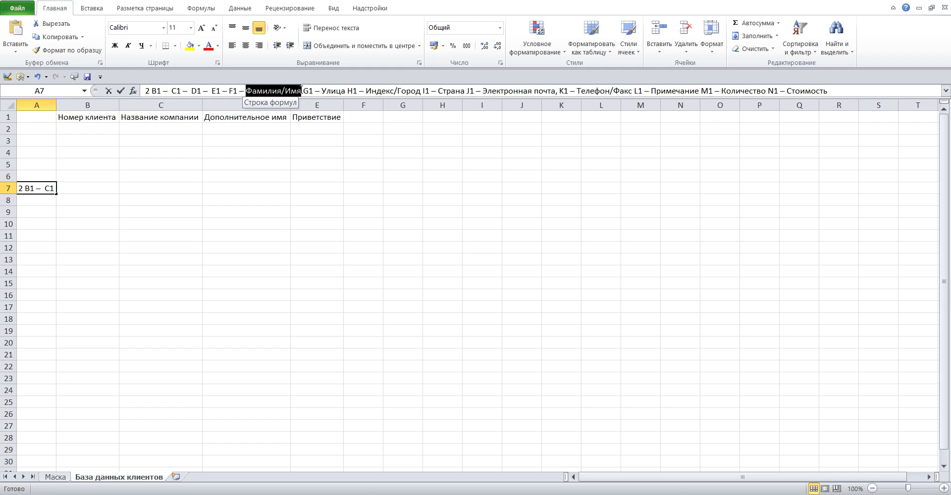
left_click(50, 24)
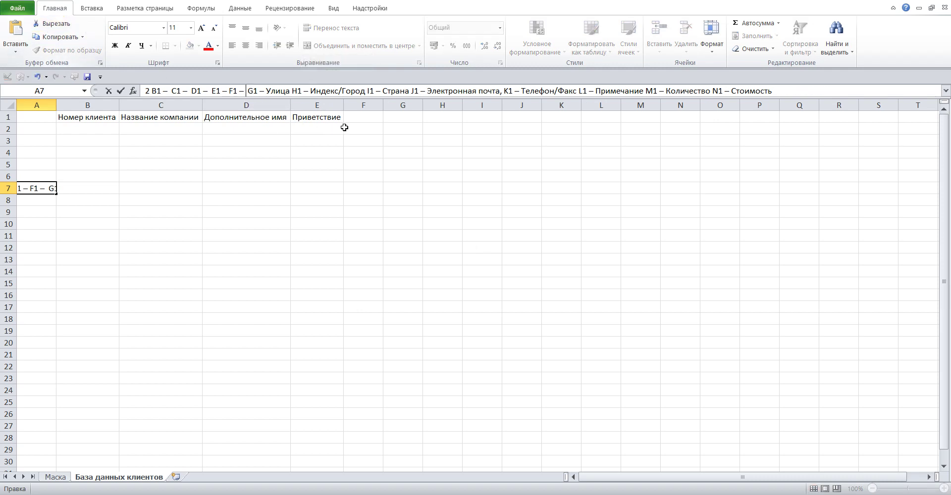
left_click(358, 118)
left_click(148, 90)
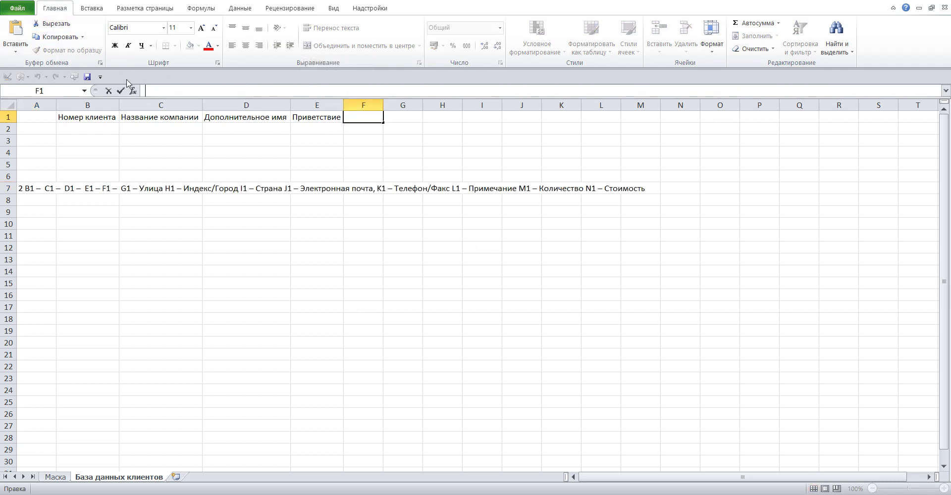
left_click(16, 30)
left_click(29, 190)
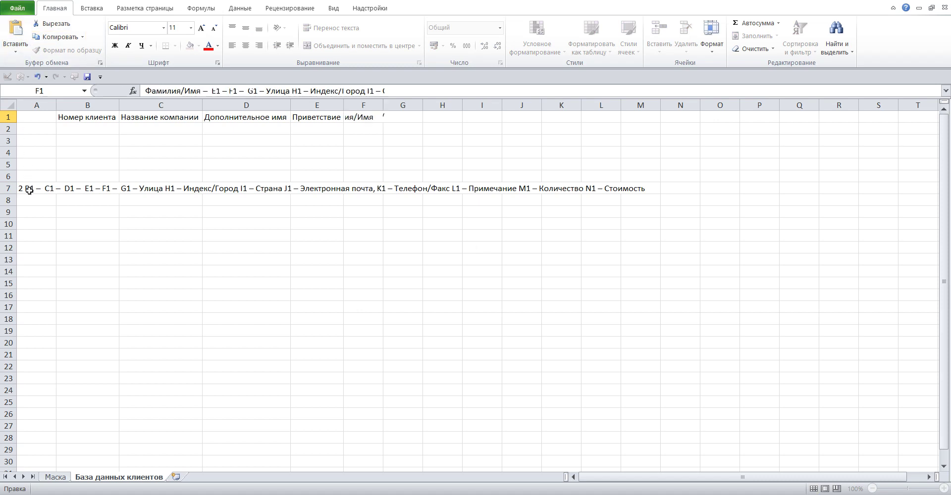
double_click(383, 105)
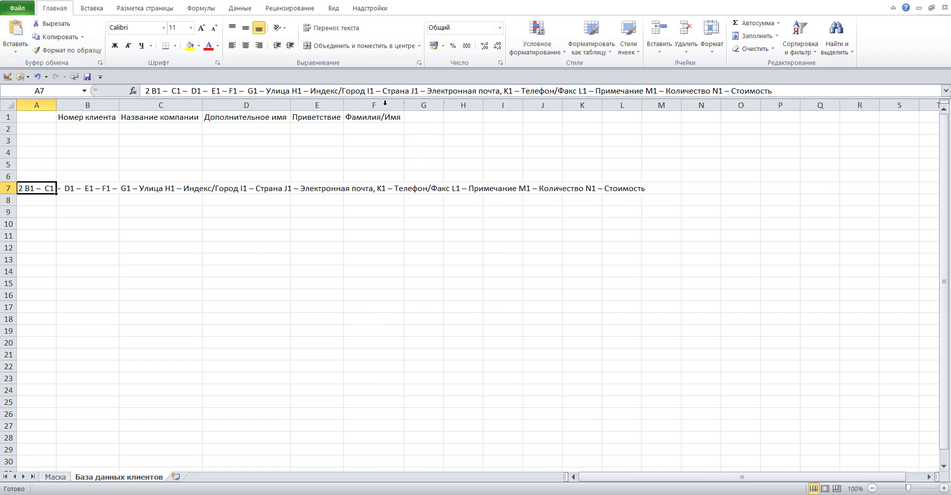
Cut Улица from A7's text and paste it into G1.
left_click_drag(266, 90, 290, 91)
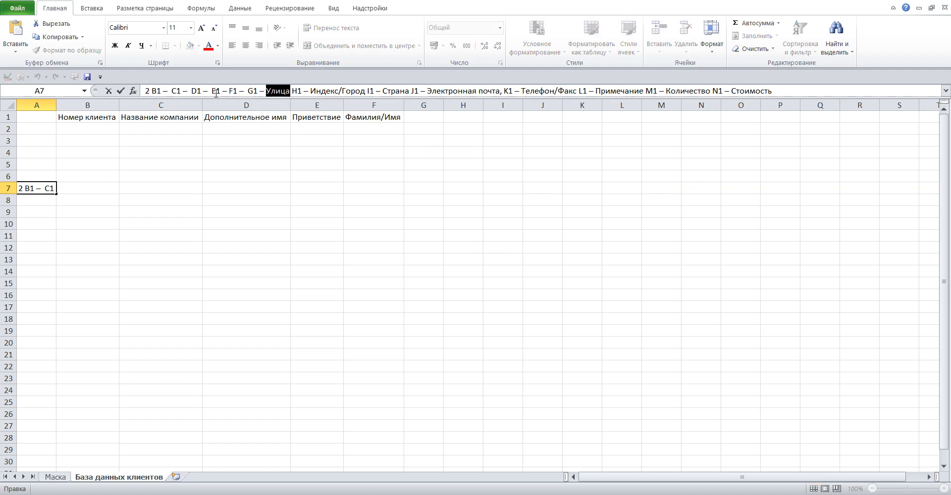
left_click(51, 24)
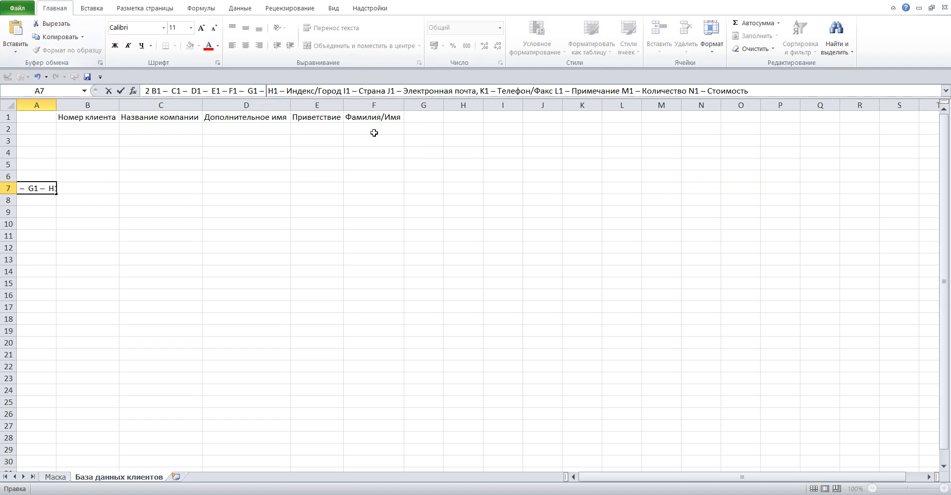
left_click(429, 118)
left_click(155, 90)
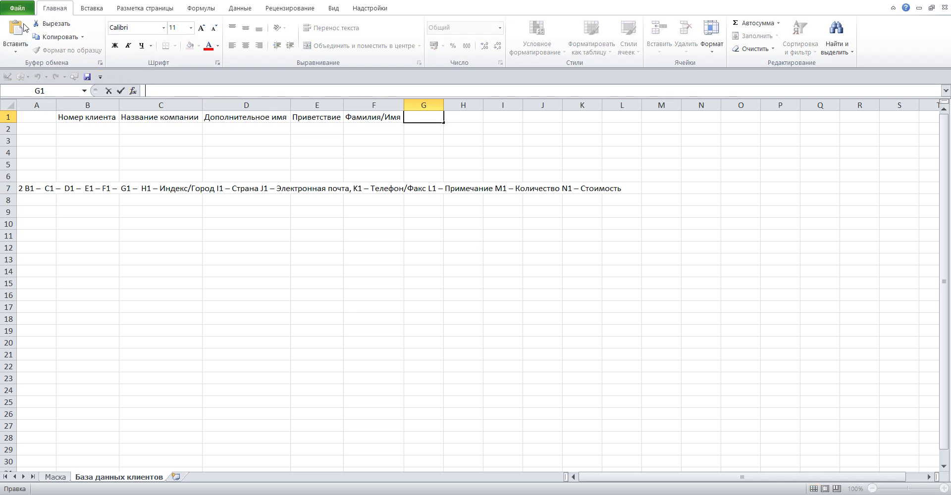
left_click(24, 26)
type("Улица")
Move Индекс/Город into H1 and widen column H to fit it.
left_click(25, 186)
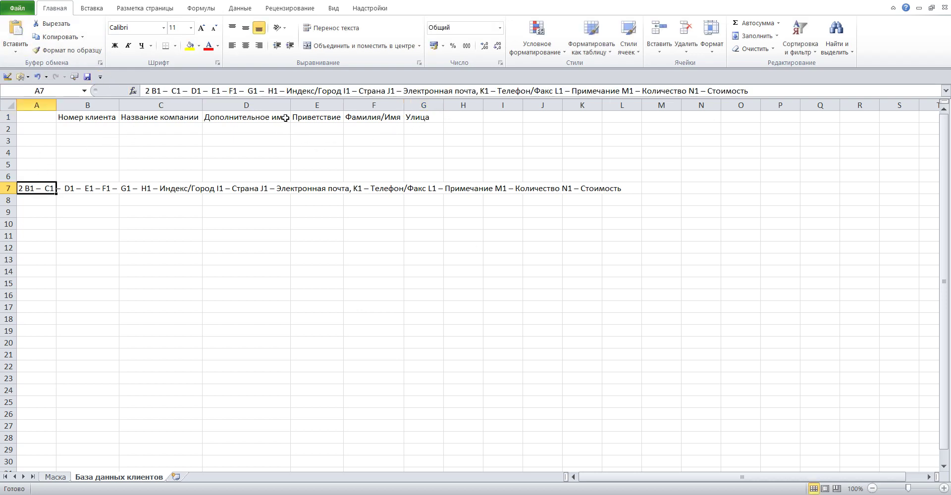
left_click_drag(287, 91, 341, 91)
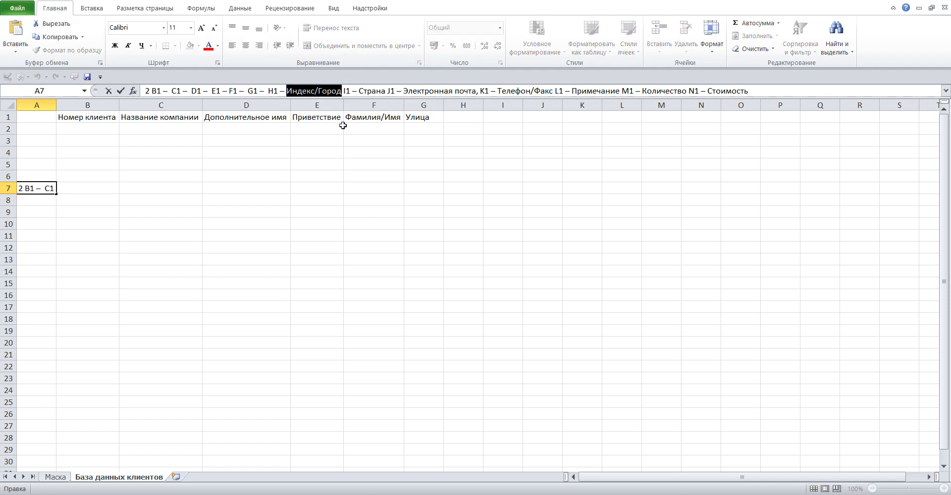
left_click(50, 24)
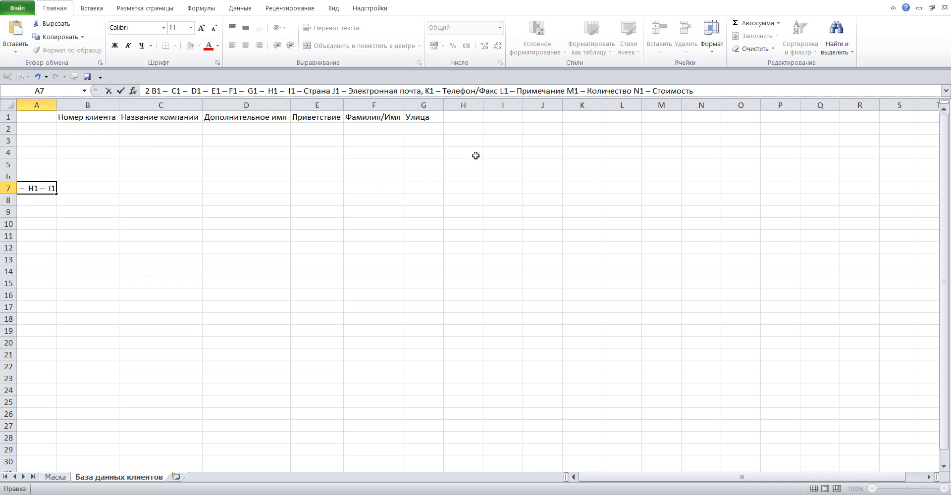
left_click(453, 118)
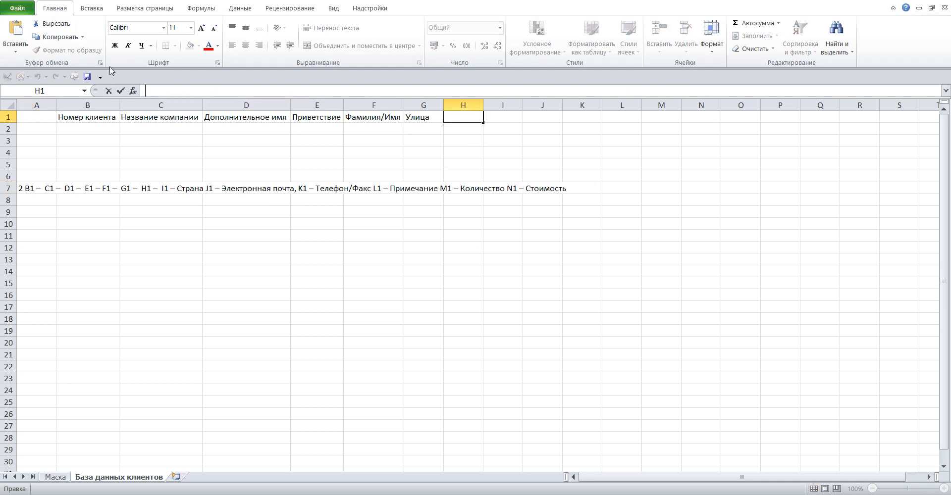
left_click(20, 31)
left_click(23, 189)
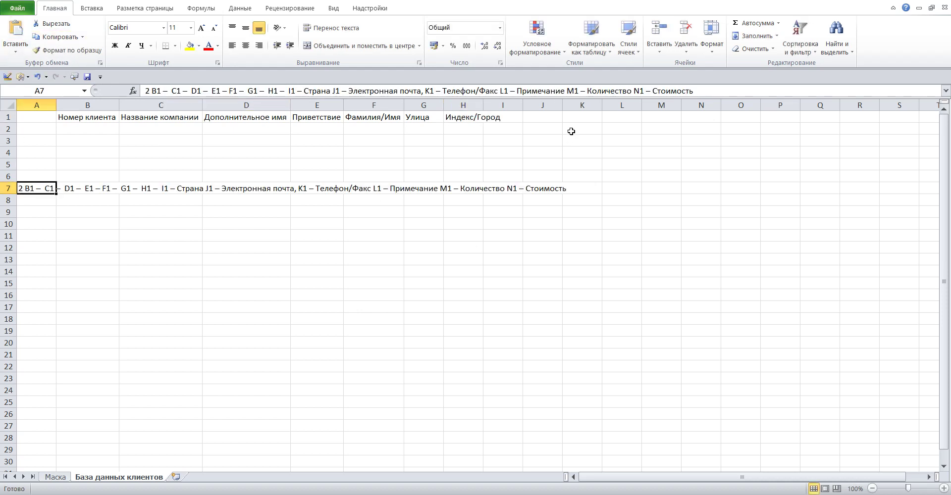
left_click_drag(488, 107, 503, 107)
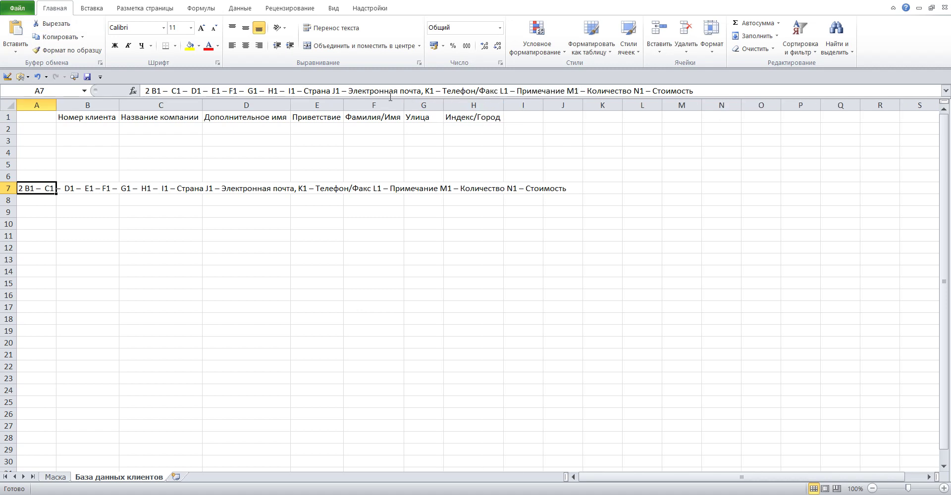
Move Страна from A7's text into I1.
double_click(306, 91)
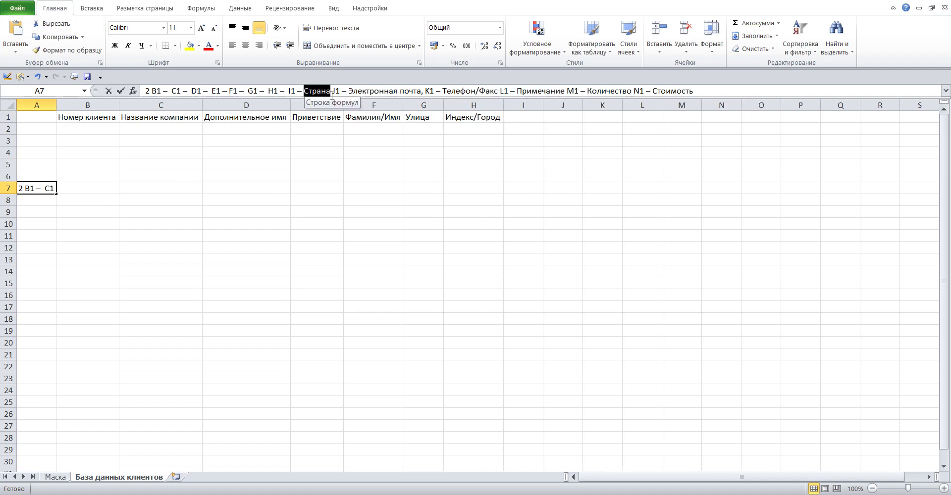
left_click(49, 23)
left_click(528, 118)
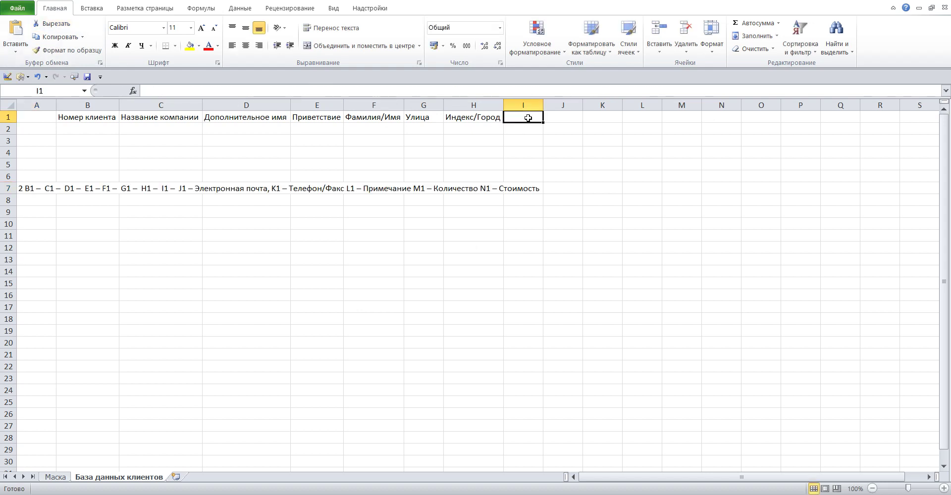
left_click(202, 91)
left_click(20, 27)
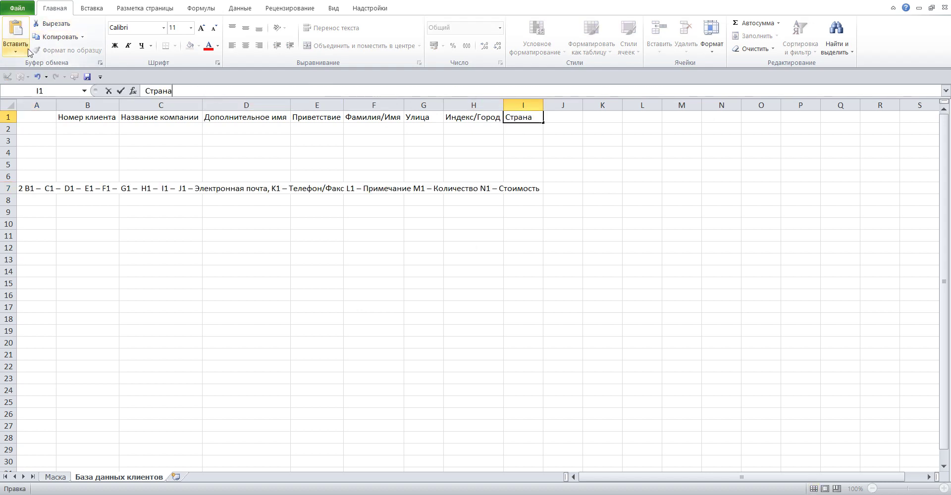
left_click(30, 188)
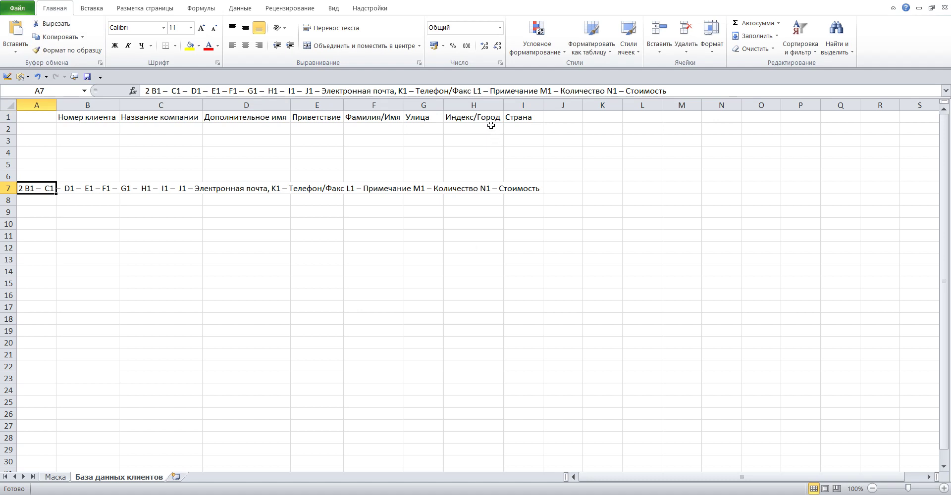
Move Электронная почта into J1 and autofit column J.
left_click_drag(322, 91, 396, 94)
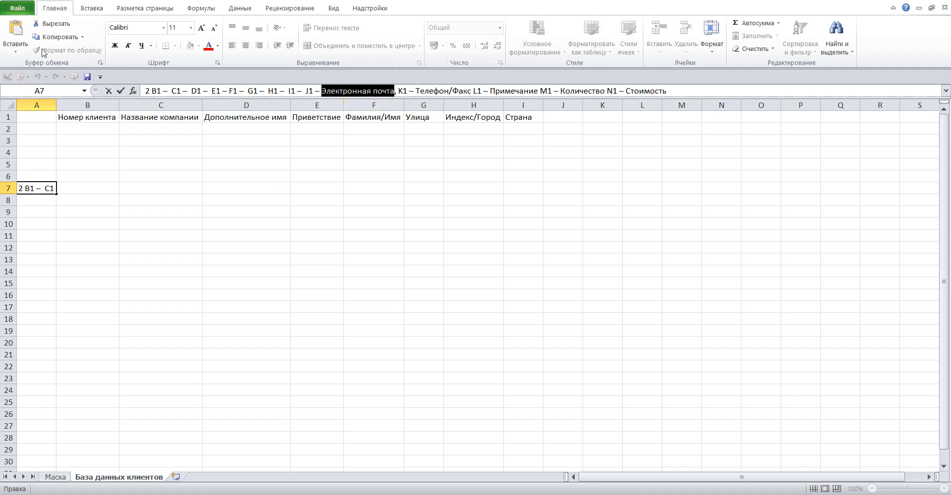
left_click(48, 24)
left_click(549, 117)
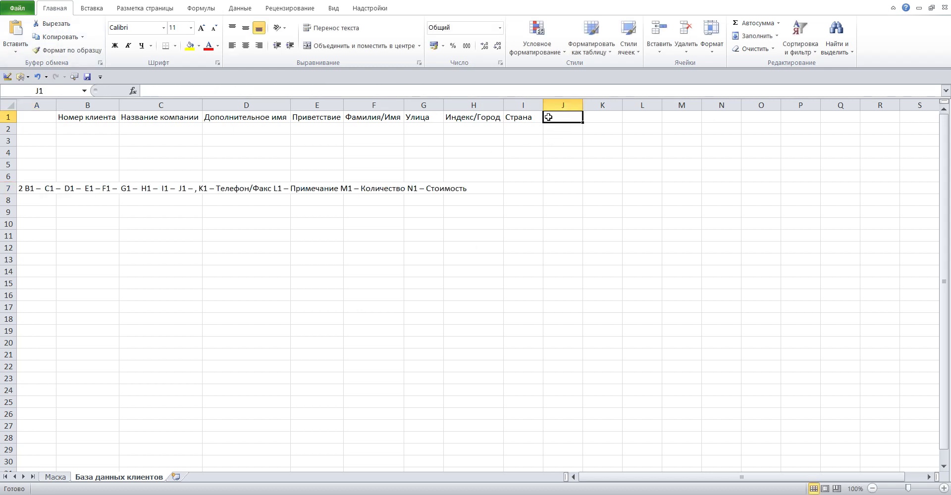
double_click(548, 117)
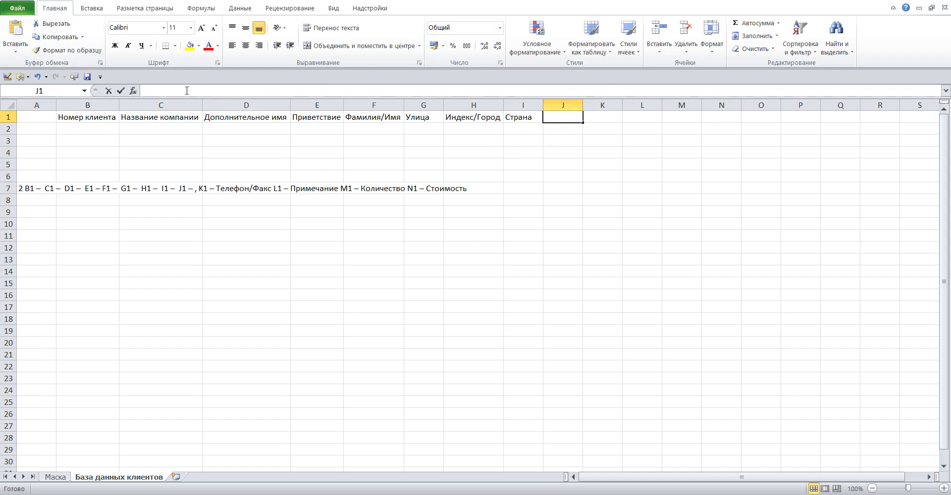
left_click(13, 29)
left_click(31, 190)
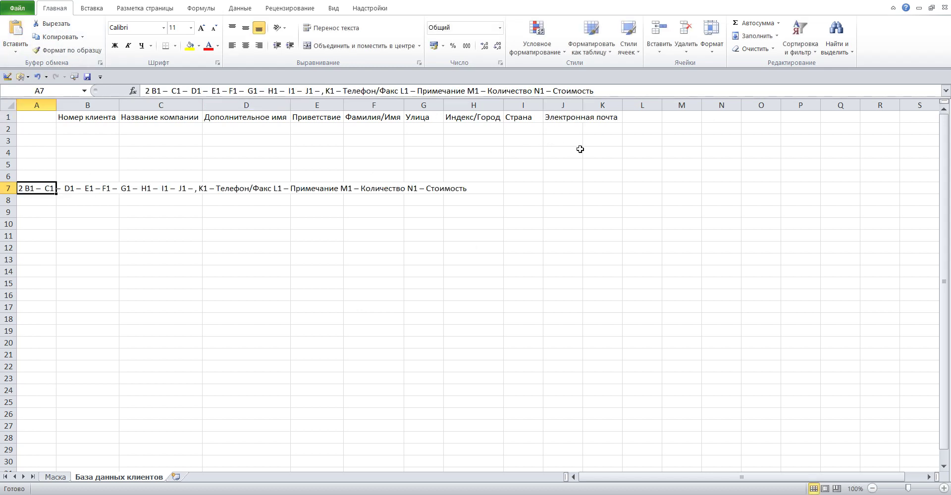
double_click(582, 105)
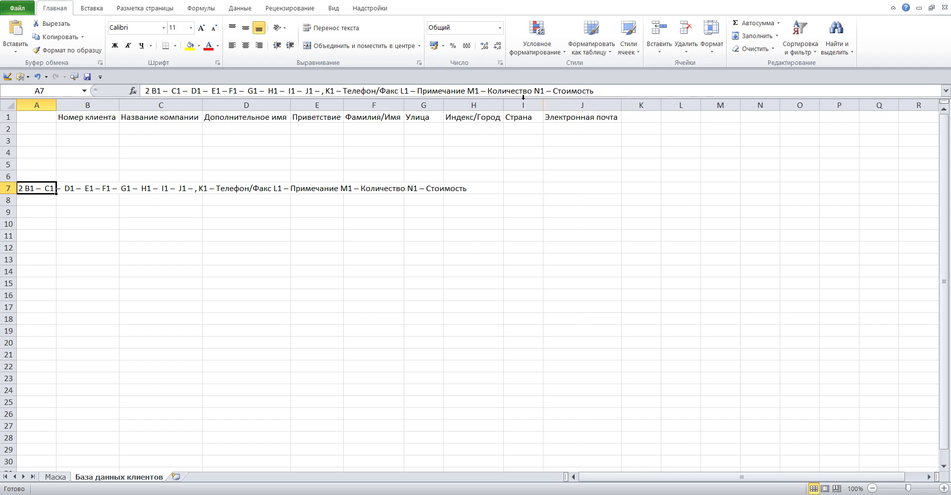
Move Телефон/Факс into K1 and widen column K to fit it.
left_click_drag(344, 91, 398, 91)
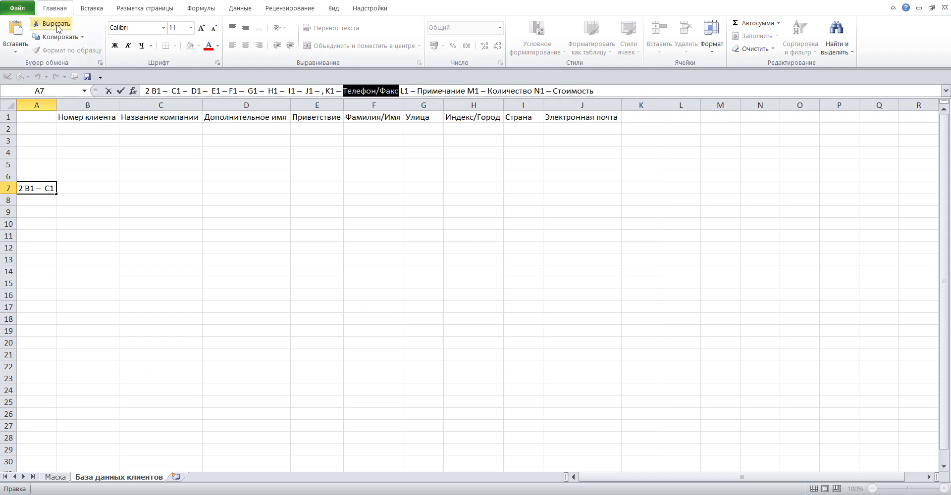
left_click(52, 23)
left_click(636, 117)
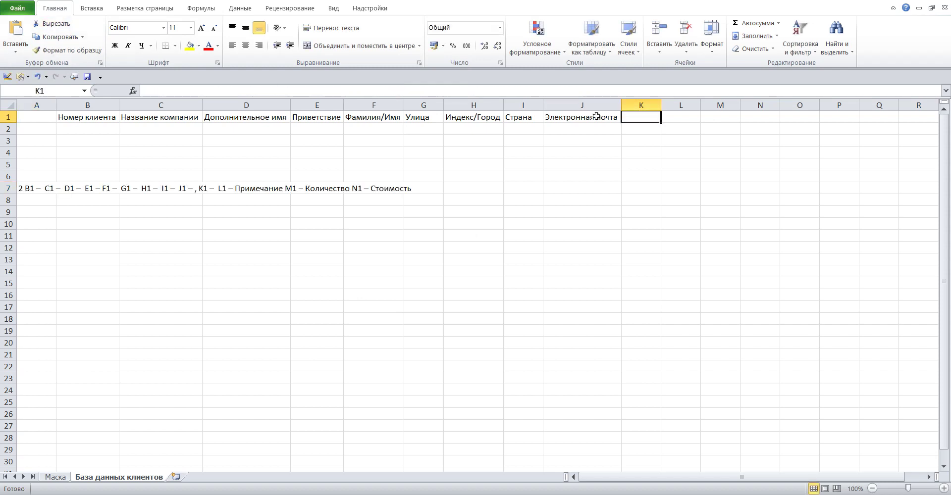
left_click(158, 90)
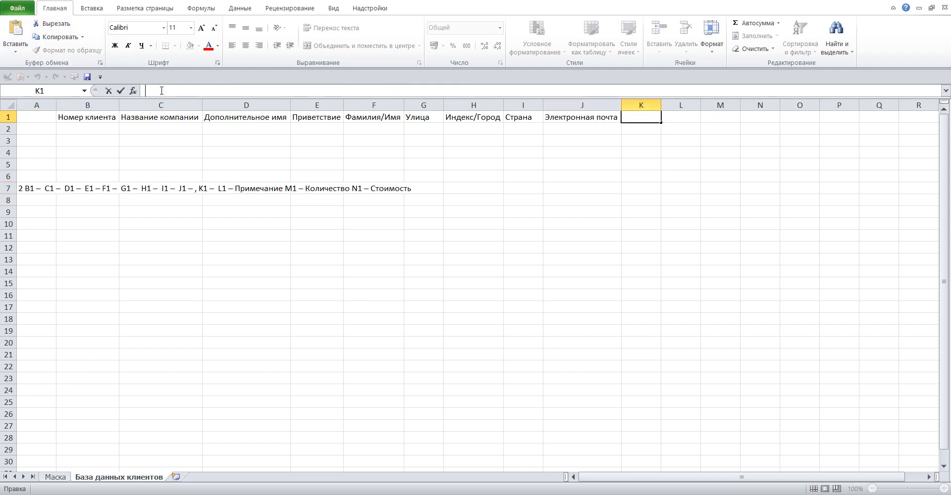
left_click(22, 32)
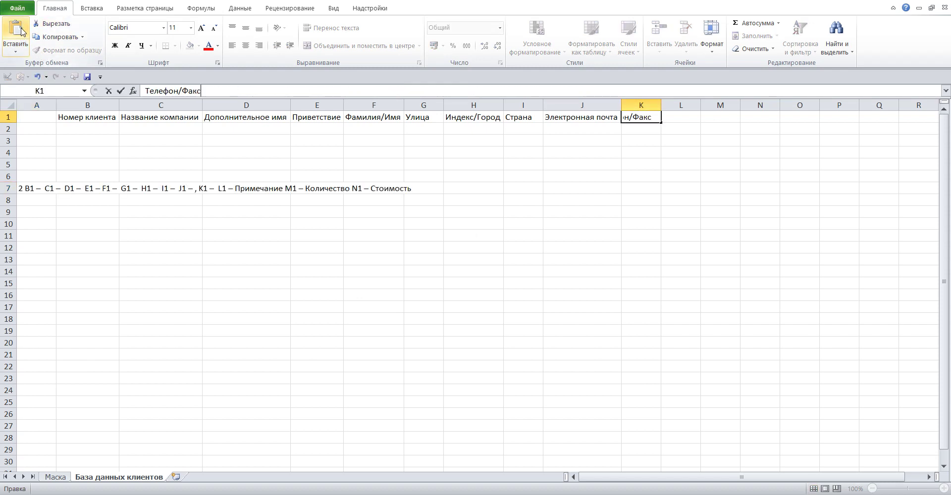
left_click(23, 189)
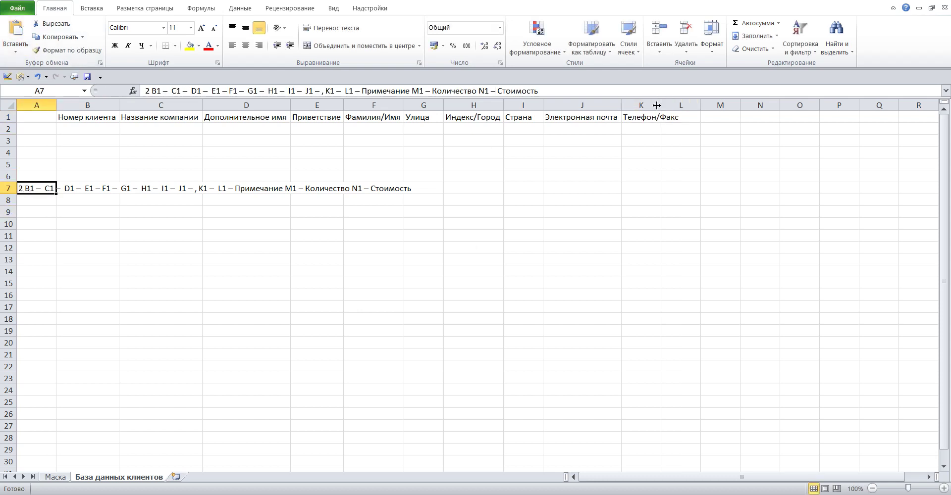
left_click_drag(661, 101, 681, 102)
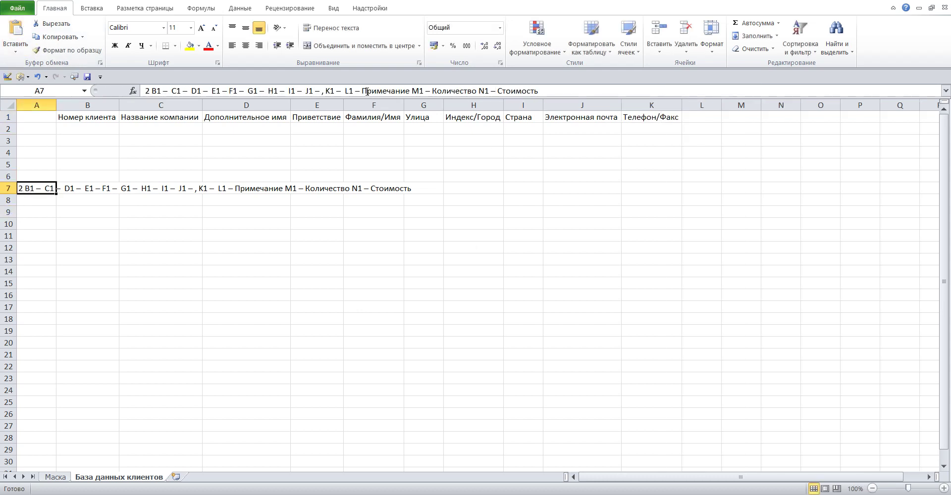
Move Примечание into L1 and autofit column L.
left_click_drag(362, 91, 407, 91)
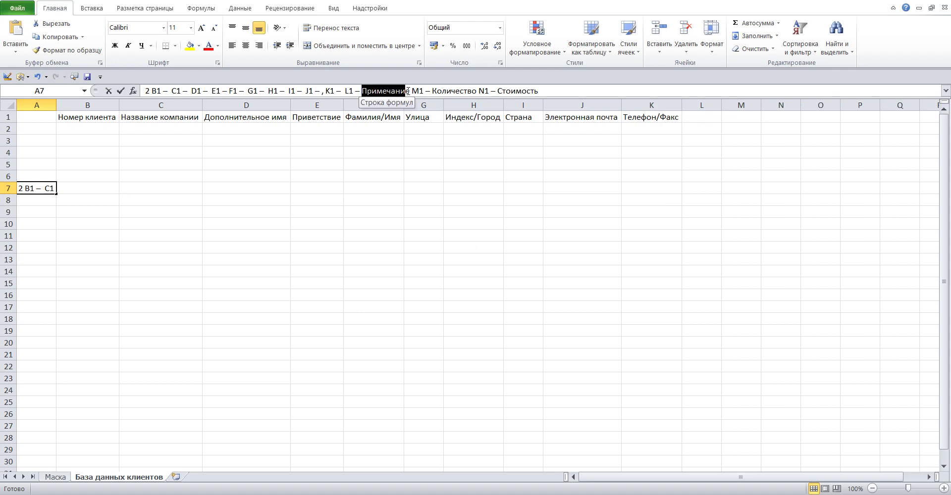
left_click(52, 23)
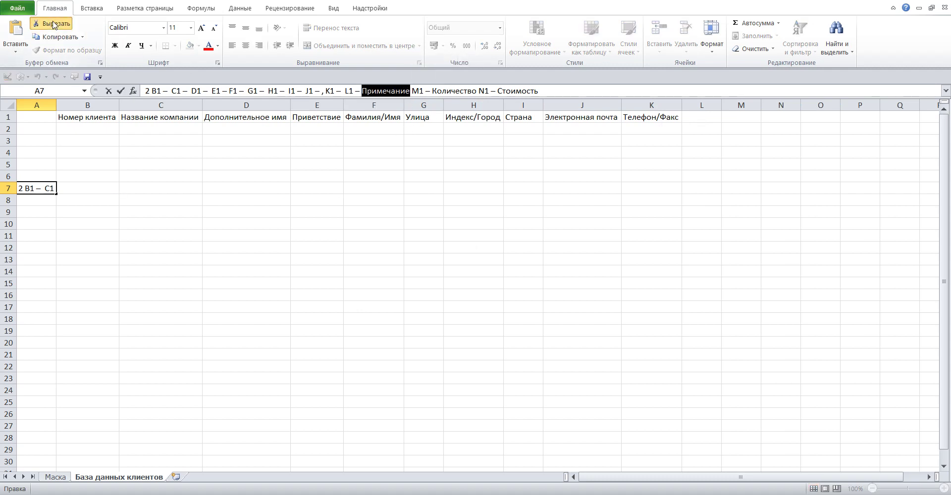
left_click(699, 116)
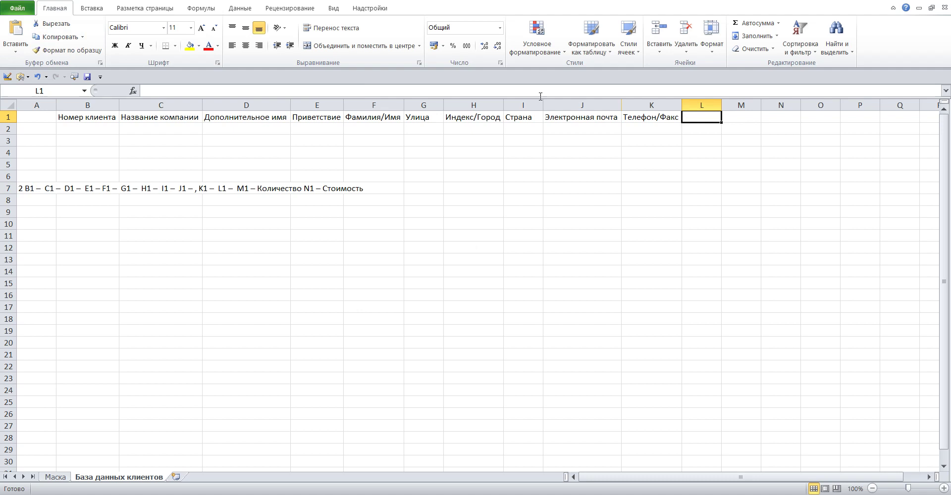
left_click(176, 88)
left_click(23, 28)
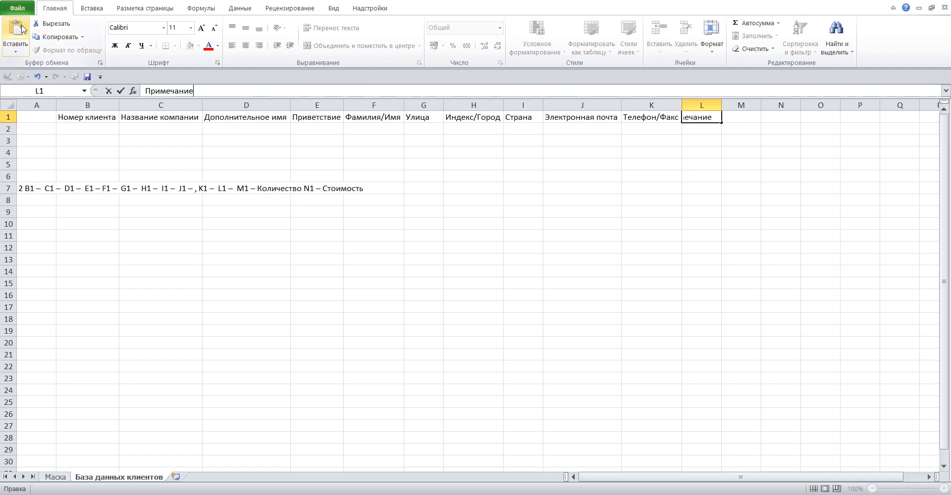
left_click(27, 187)
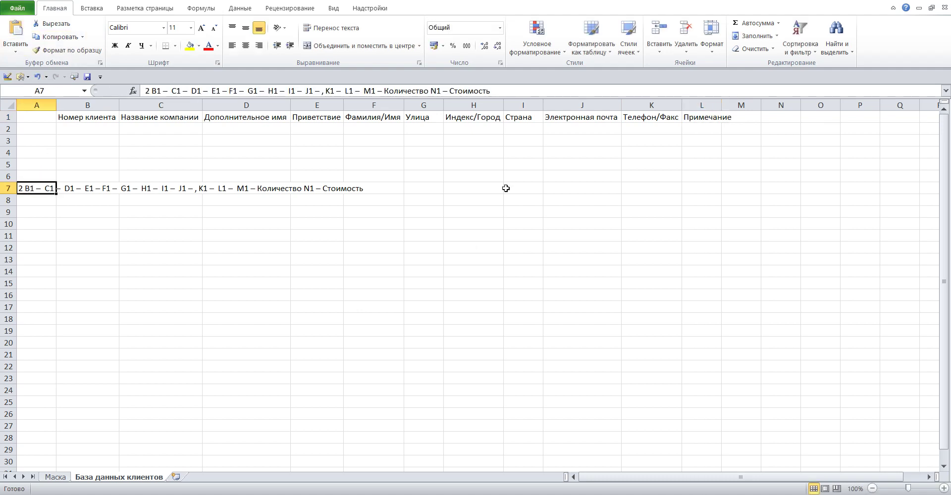
double_click(722, 104)
left_click(722, 102)
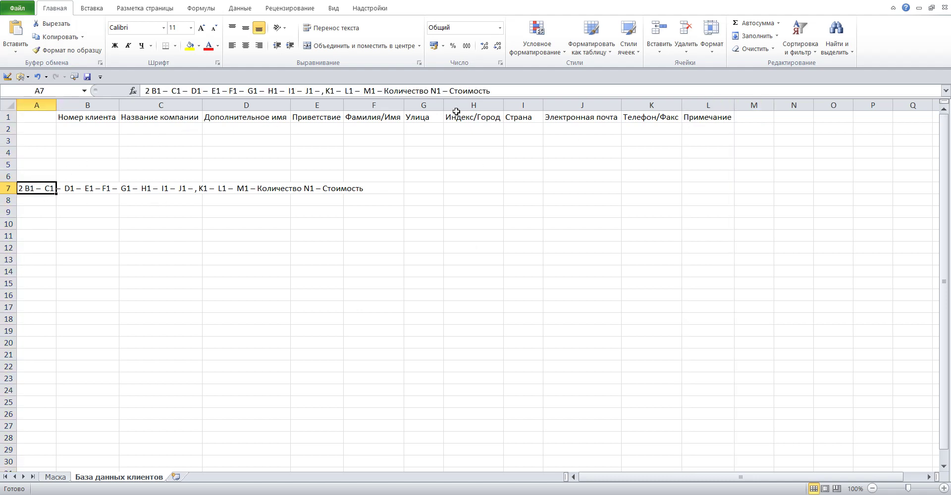
Move Количество into M1 and widen column M to fit it.
left_click_drag(385, 91, 424, 91)
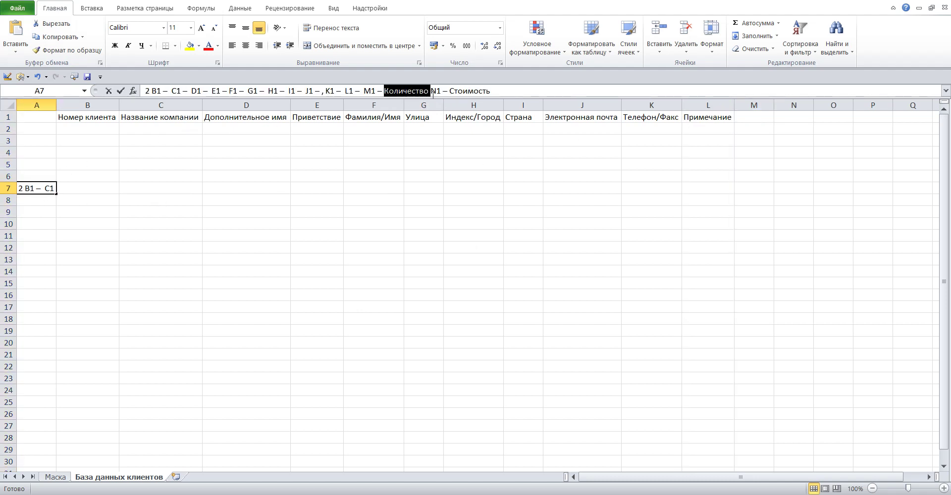
left_click(48, 23)
left_click(754, 117)
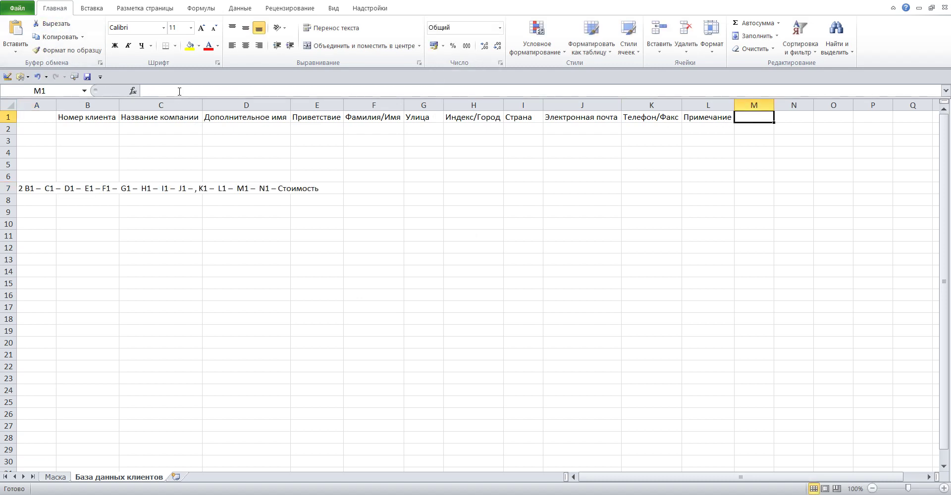
left_click(179, 91)
left_click(15, 28)
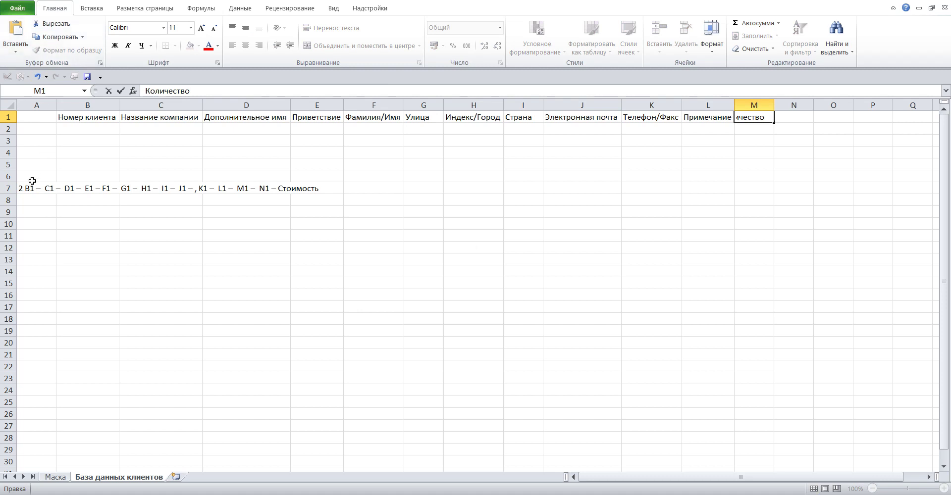
left_click(32, 184)
left_click_drag(773, 104, 783, 104)
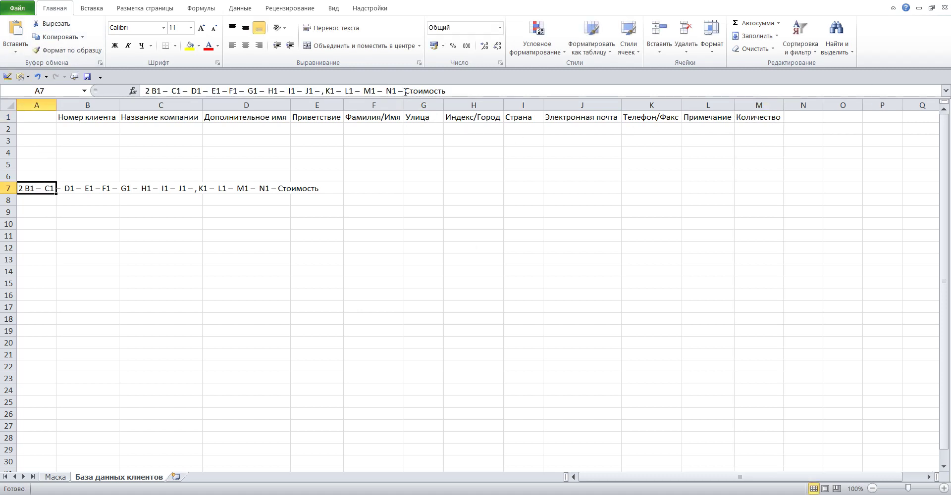
Put Стоимость into N1 and delete the leftover text in A7.
left_click_drag(405, 92, 445, 92)
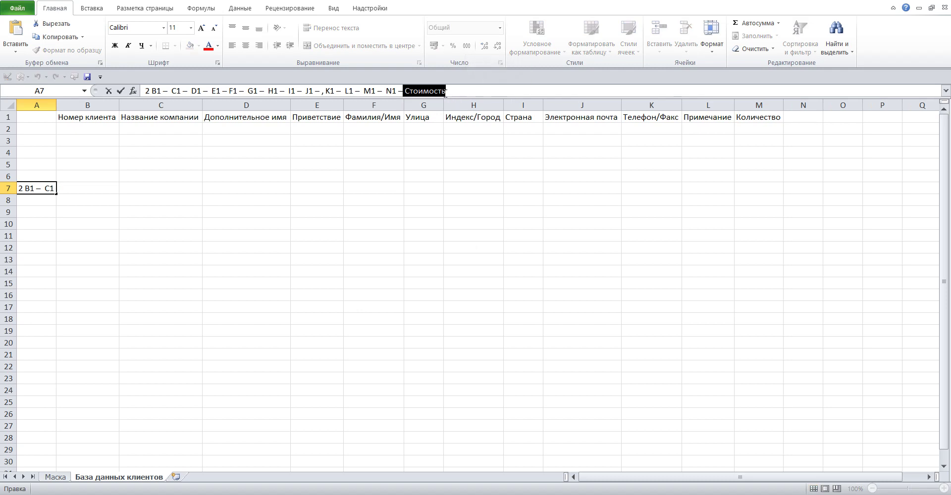
left_click(58, 25)
left_click(802, 115)
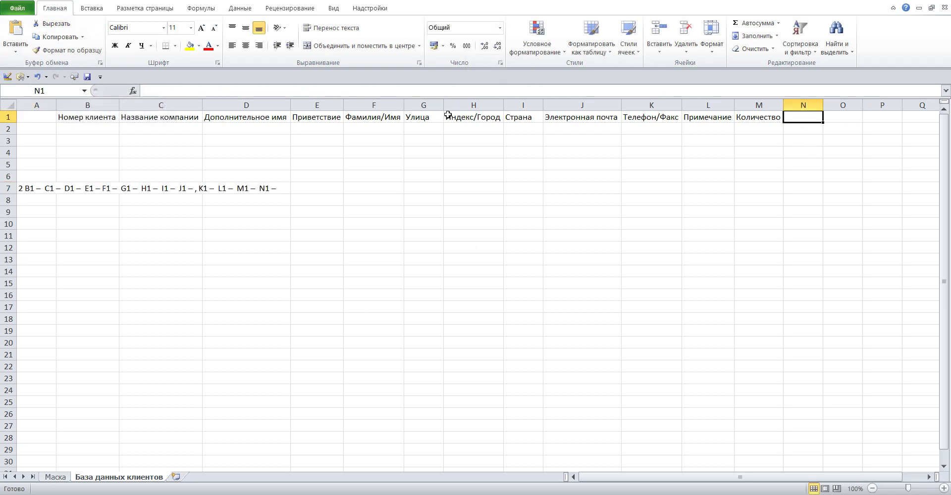
left_click(255, 88)
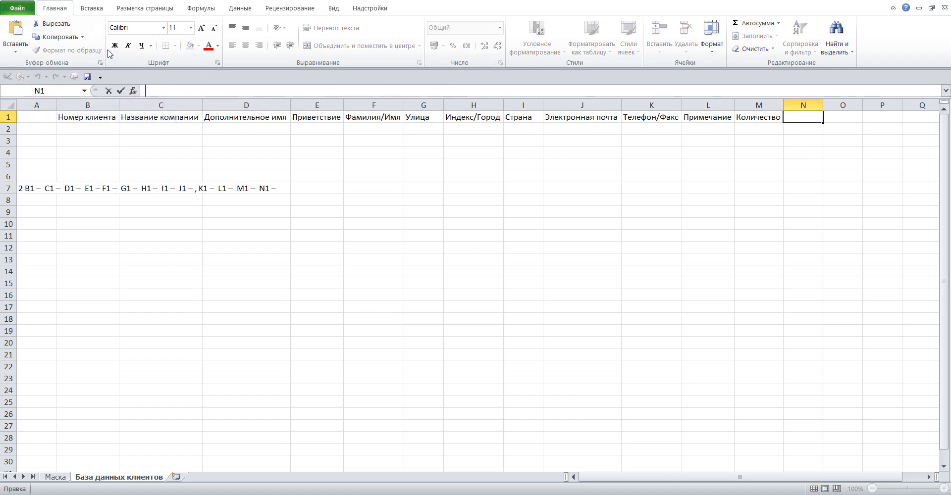
left_click(13, 29)
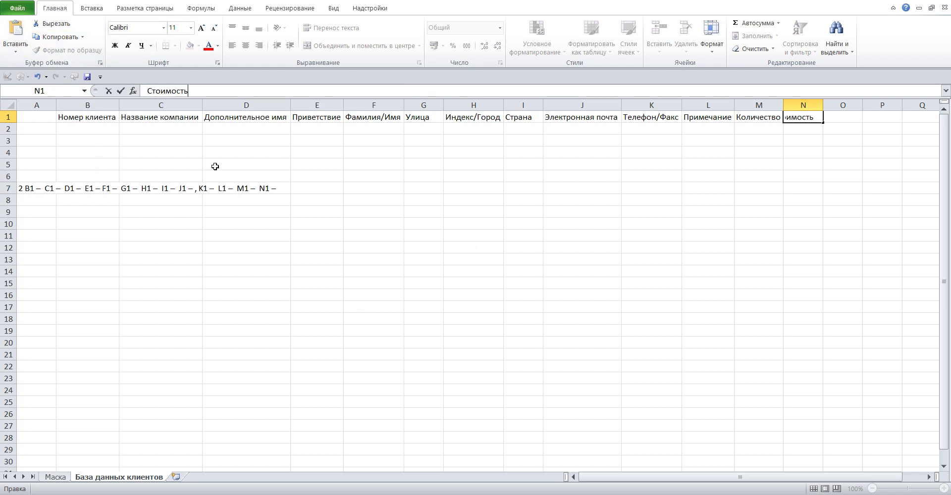
left_click(31, 187)
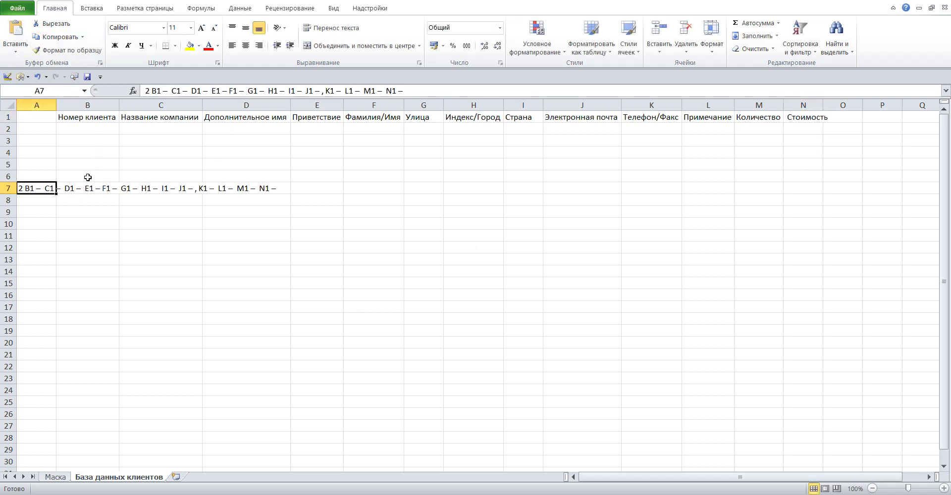
key("Delete")
Centre the text across the entire sheet.
left_click(168, 164)
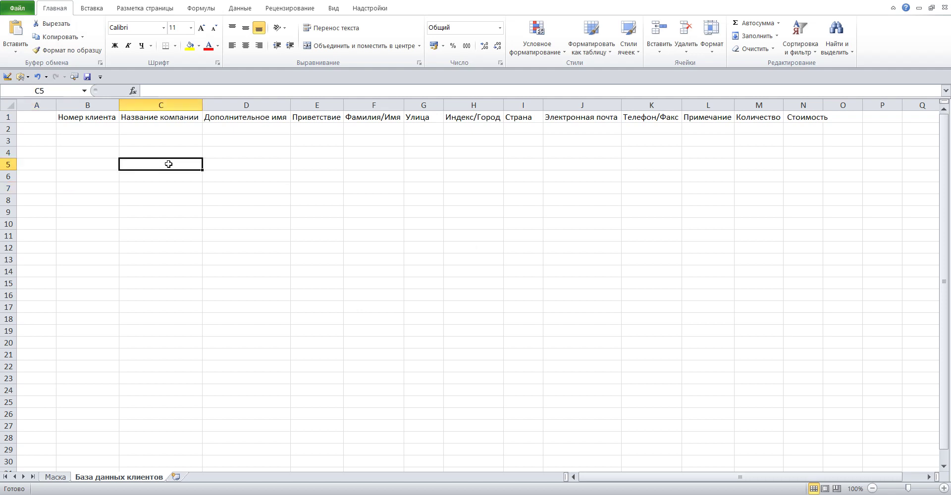
key("ctrl+a")
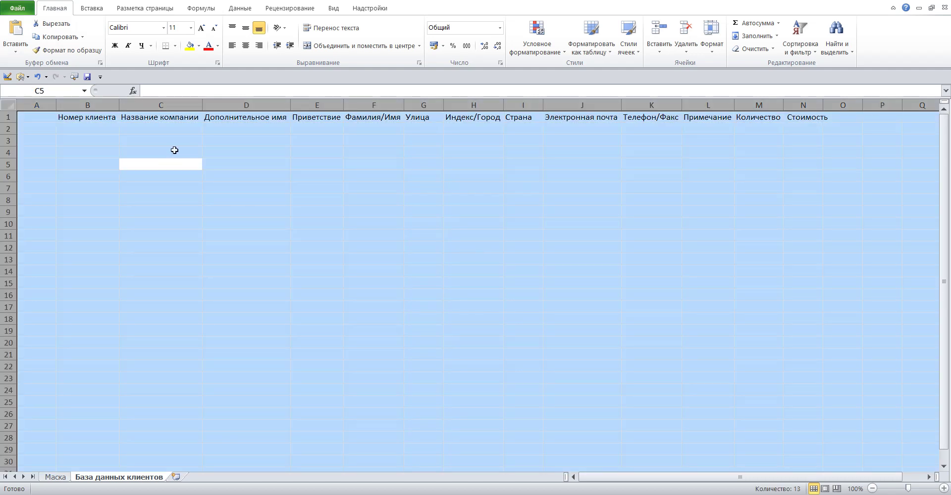
left_click(249, 50)
Make the header row B1:N1 bold with font size 12.
left_click(222, 151)
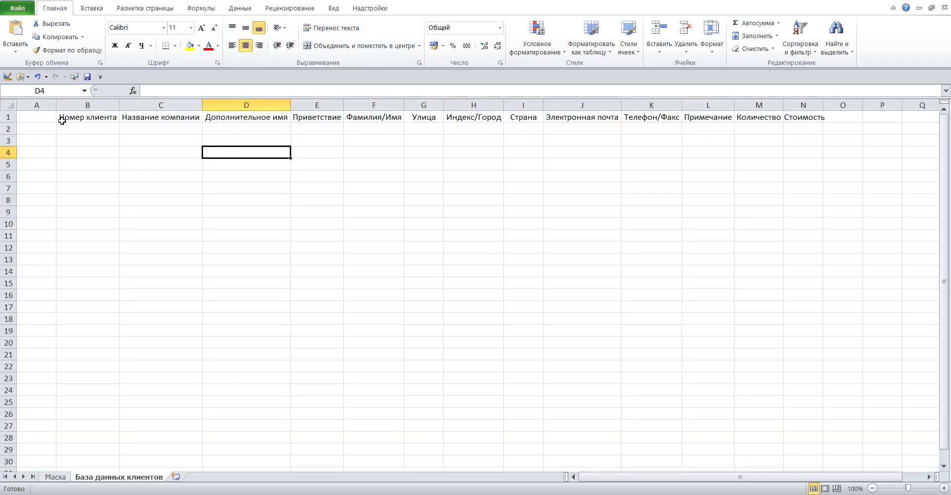
left_click_drag(62, 121, 802, 118)
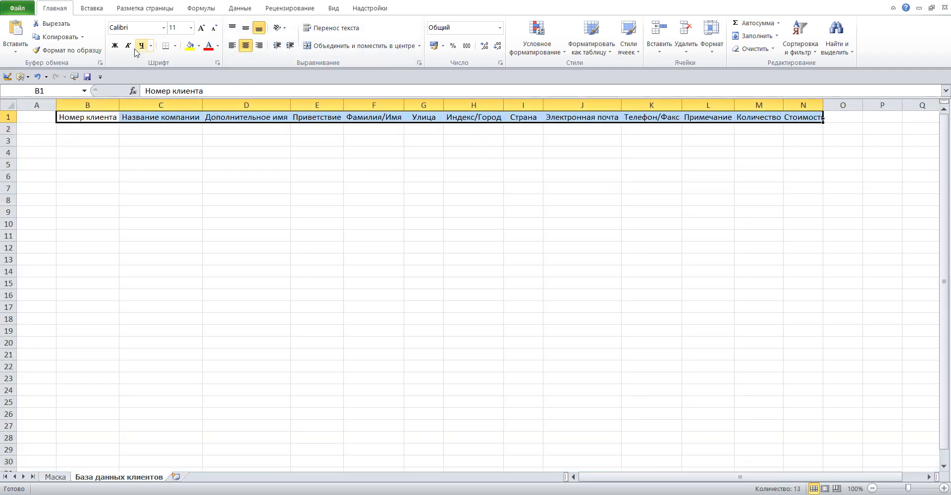
left_click(113, 46)
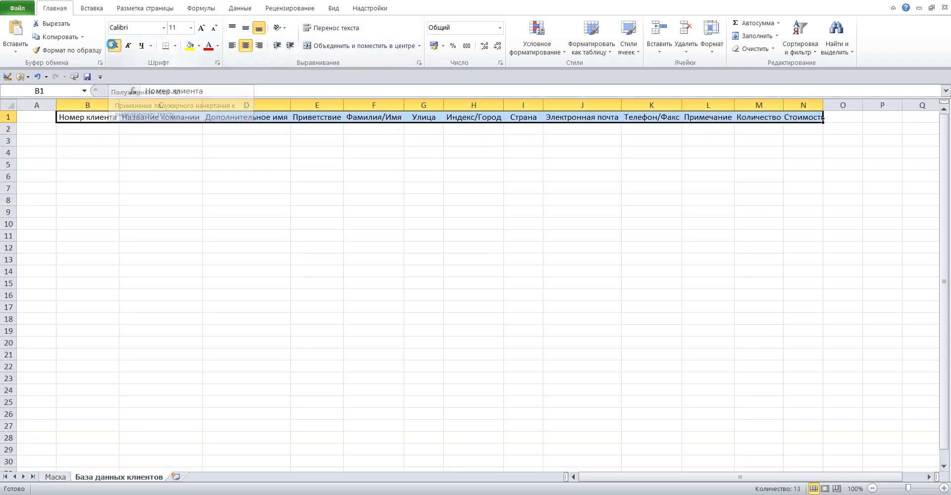
left_click(191, 28)
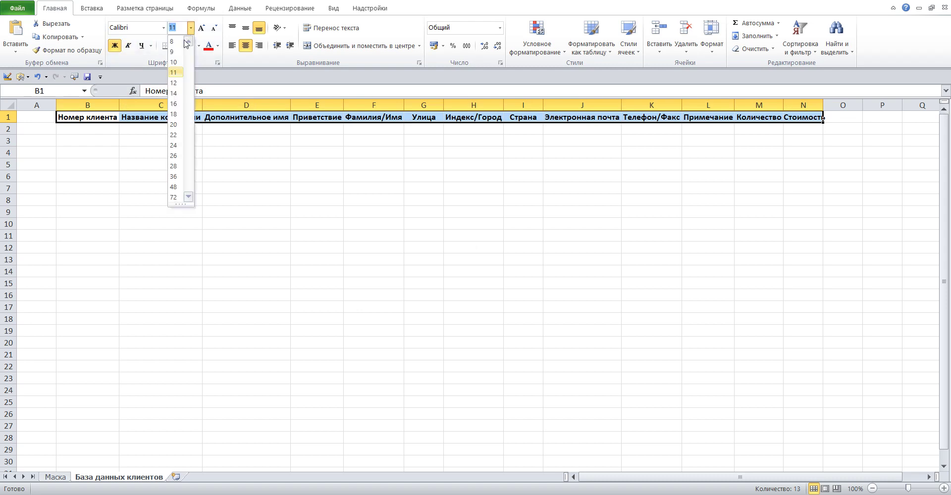
left_click(174, 83)
left_click(224, 189)
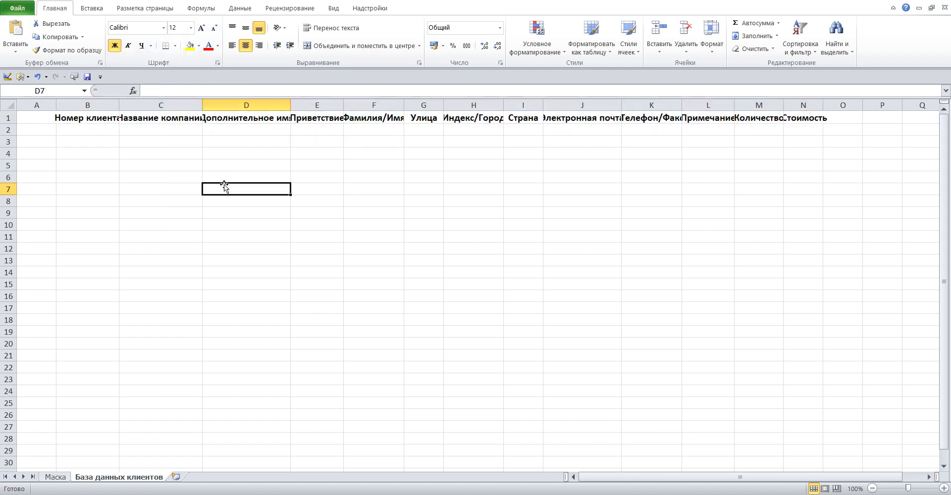
Autofit each column from B through N to its header.
double_click(120, 104)
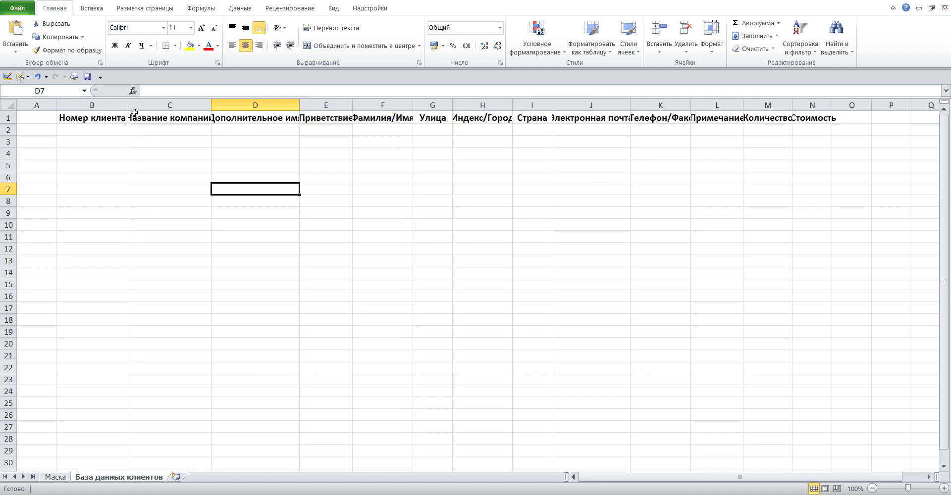
double_click(212, 104)
double_click(309, 104)
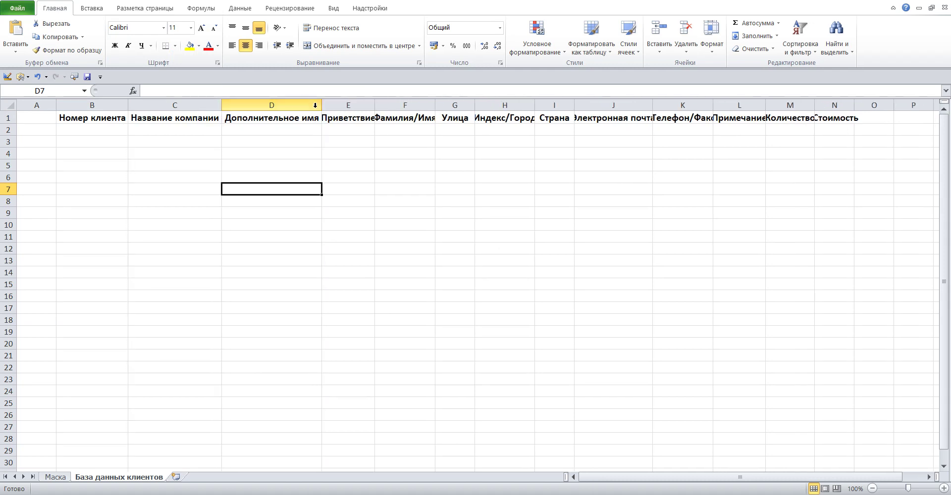
double_click(375, 104)
double_click(441, 107)
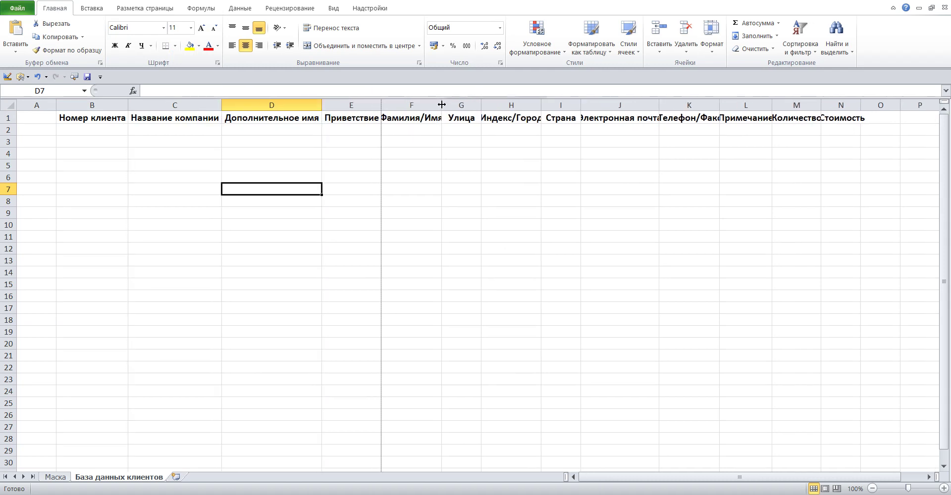
double_click(486, 104)
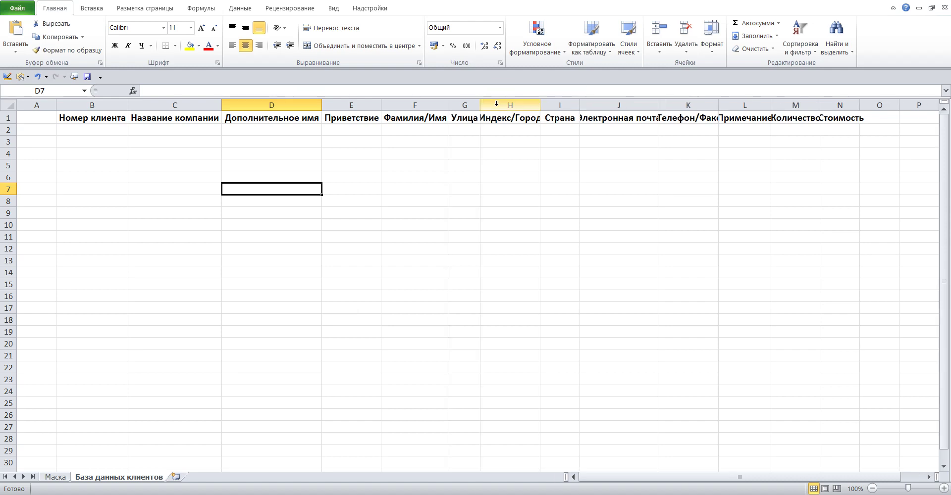
double_click(539, 104)
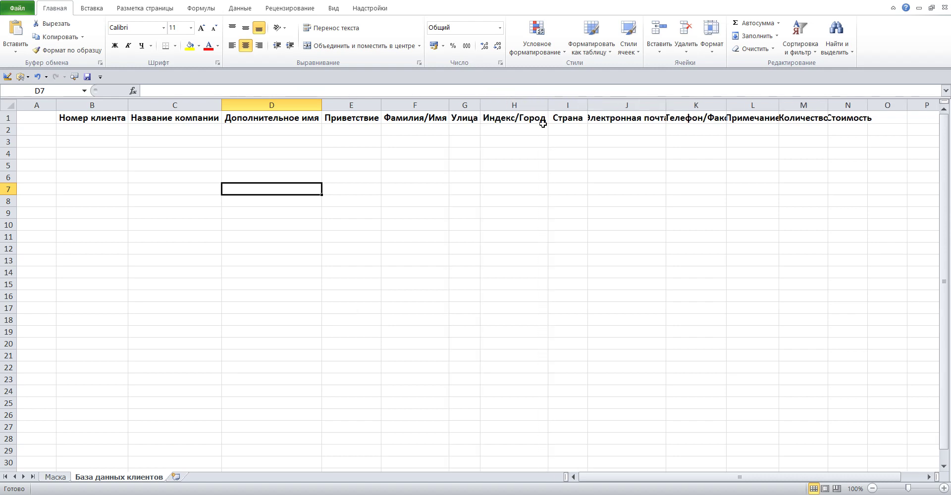
double_click(588, 108)
double_click(661, 104)
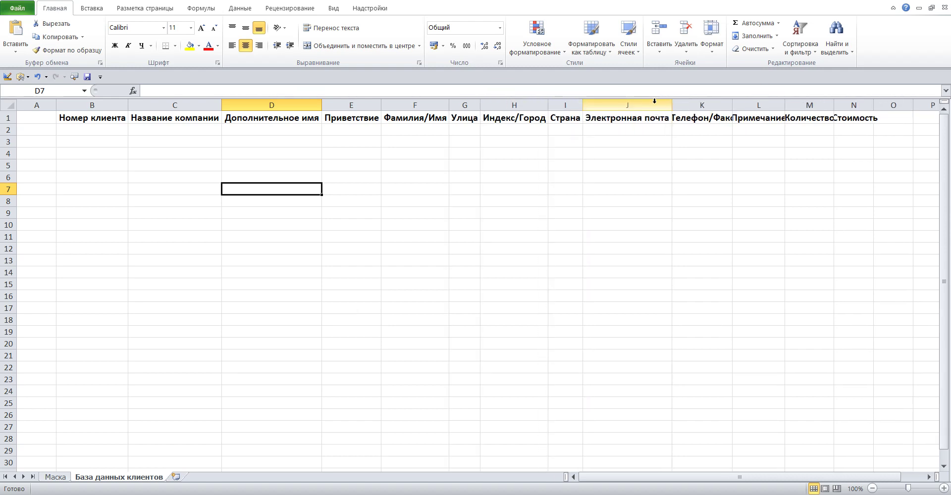
double_click(732, 104)
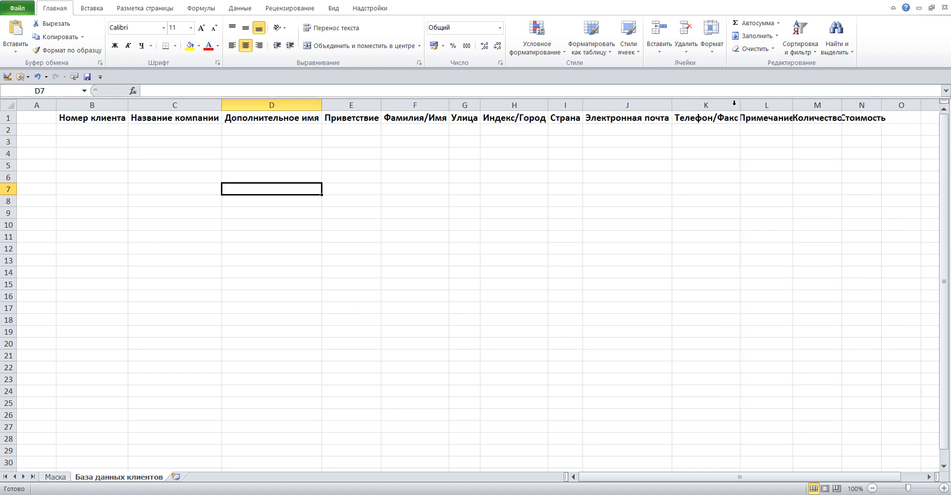
double_click(792, 102)
double_click(848, 104)
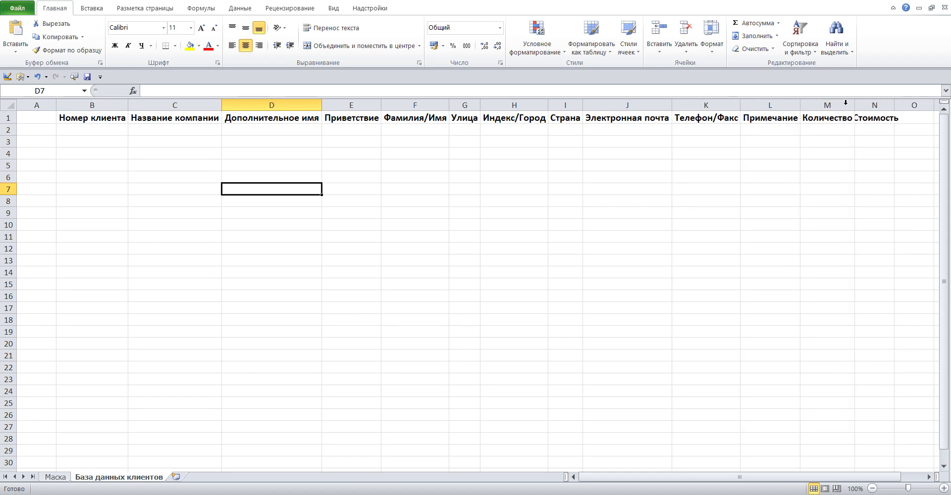
double_click(894, 104)
left_click(553, 234)
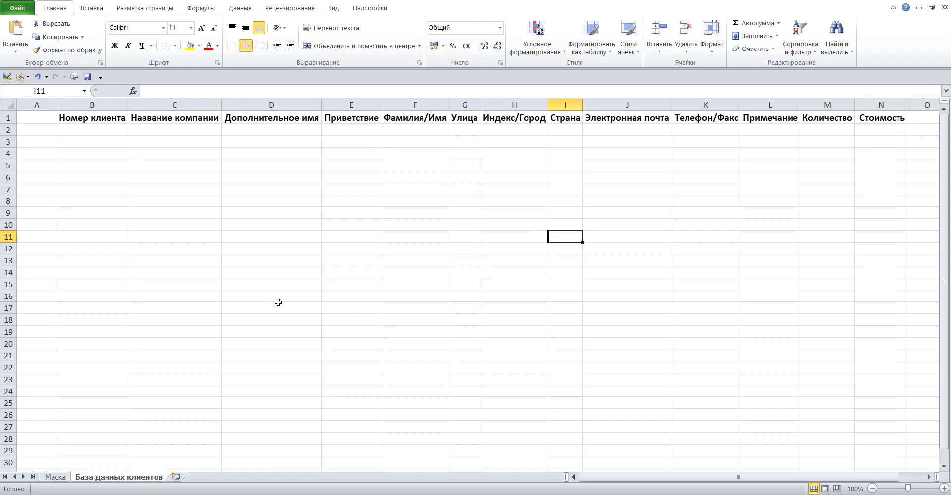
left_click(49, 477)
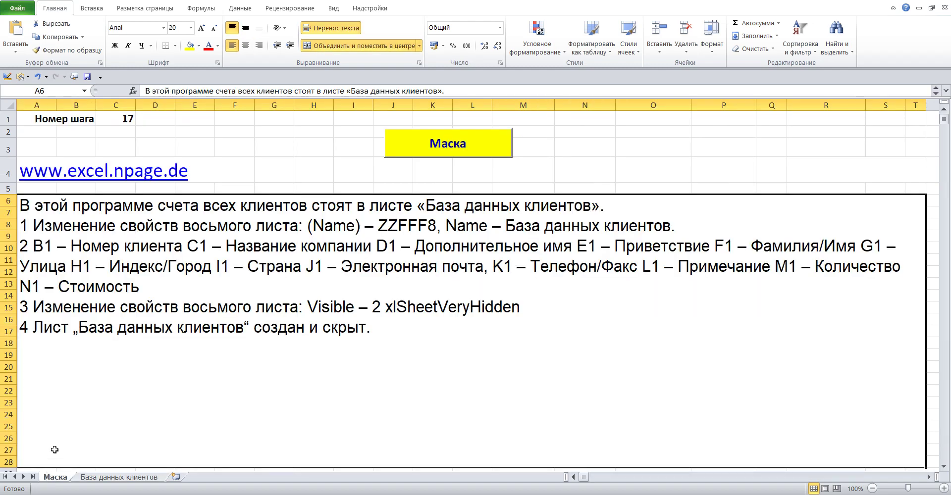
double_click(91, 332)
left_click_drag(19, 307, 547, 305)
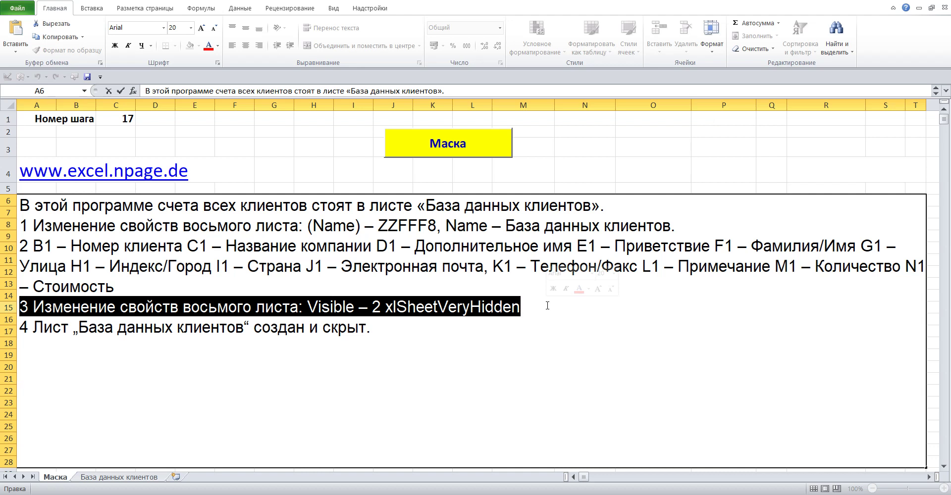
left_click(255, 144)
left_click(130, 478)
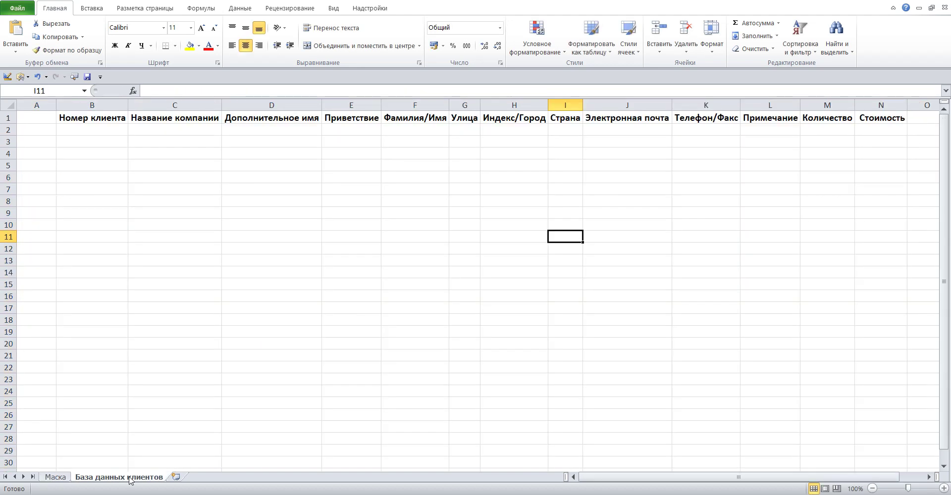
right_click(130, 478)
In the VBA editor, set the sheet ZZFFF8's Visible property to 2 - xlSheetVeryHidden.
left_click(177, 399)
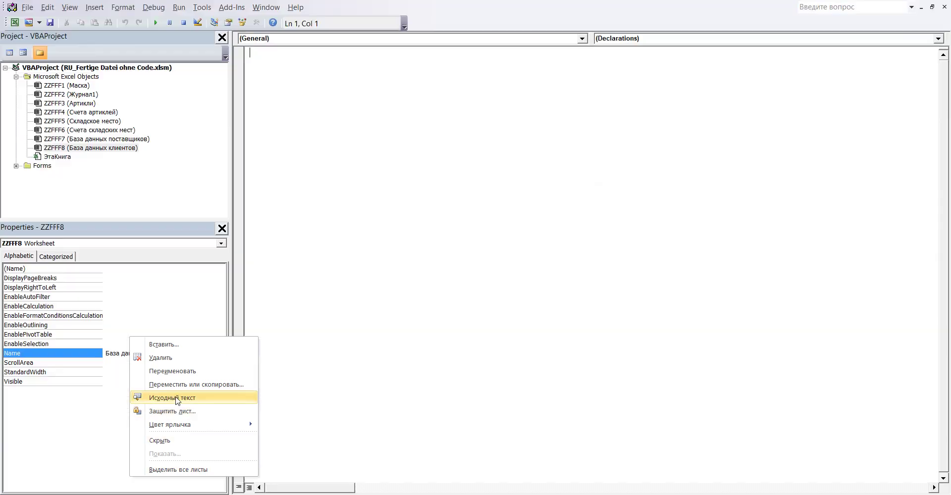
double_click(130, 269)
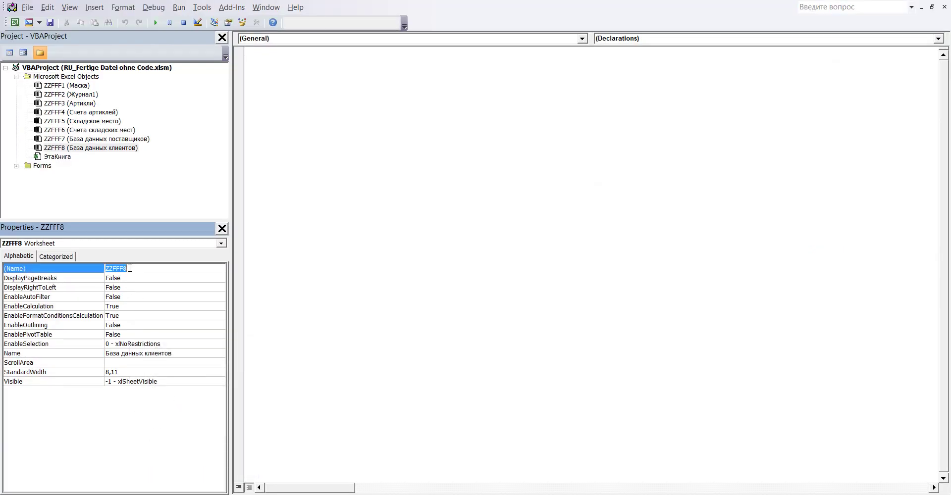
left_click(167, 382)
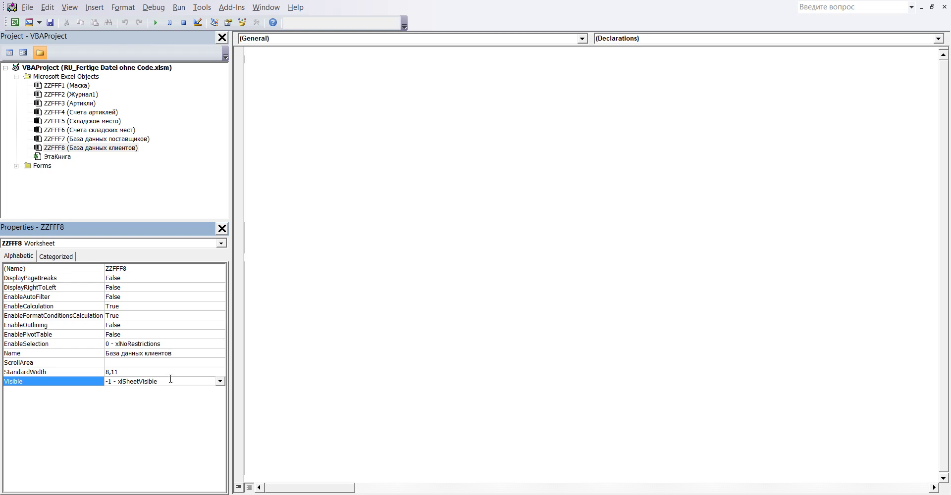
left_click(220, 381)
left_click(164, 407)
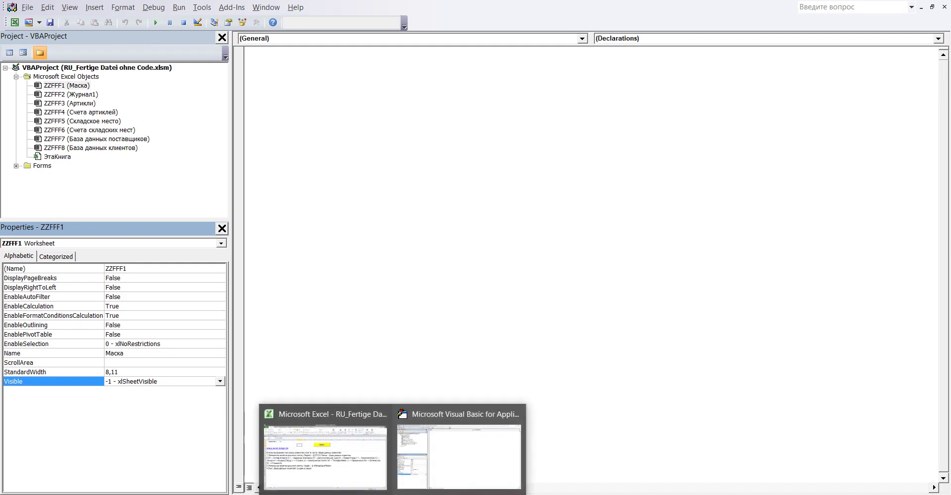
Back in Excel, open the instruction text in A6 and select the final step 4 line.
left_click(324, 462)
double_click(113, 331)
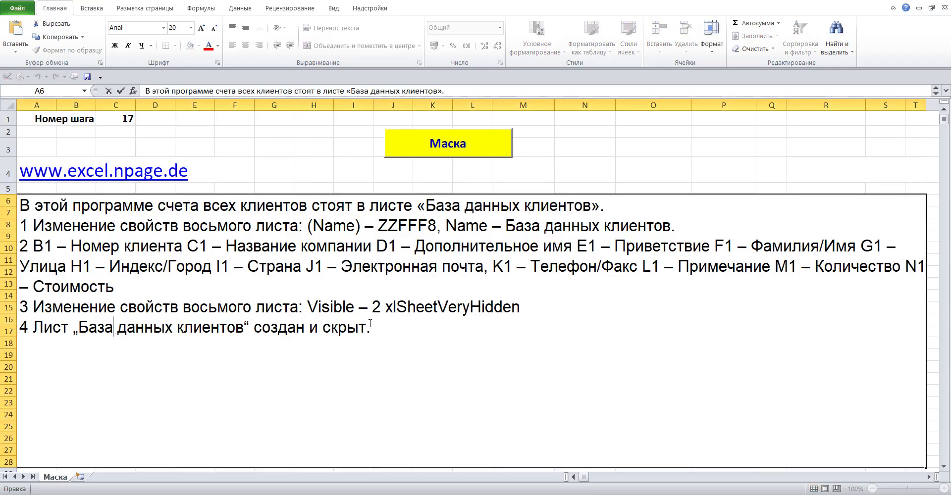
left_click_drag(20, 345, 23, 322)
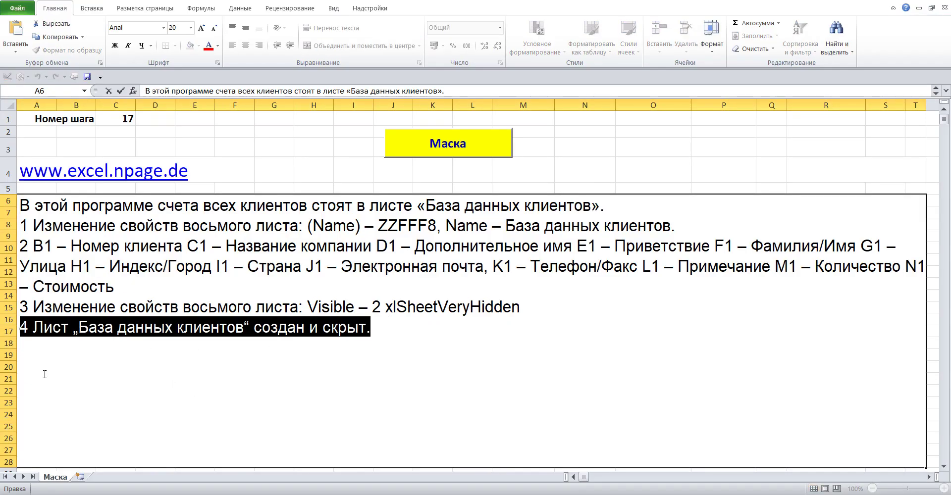